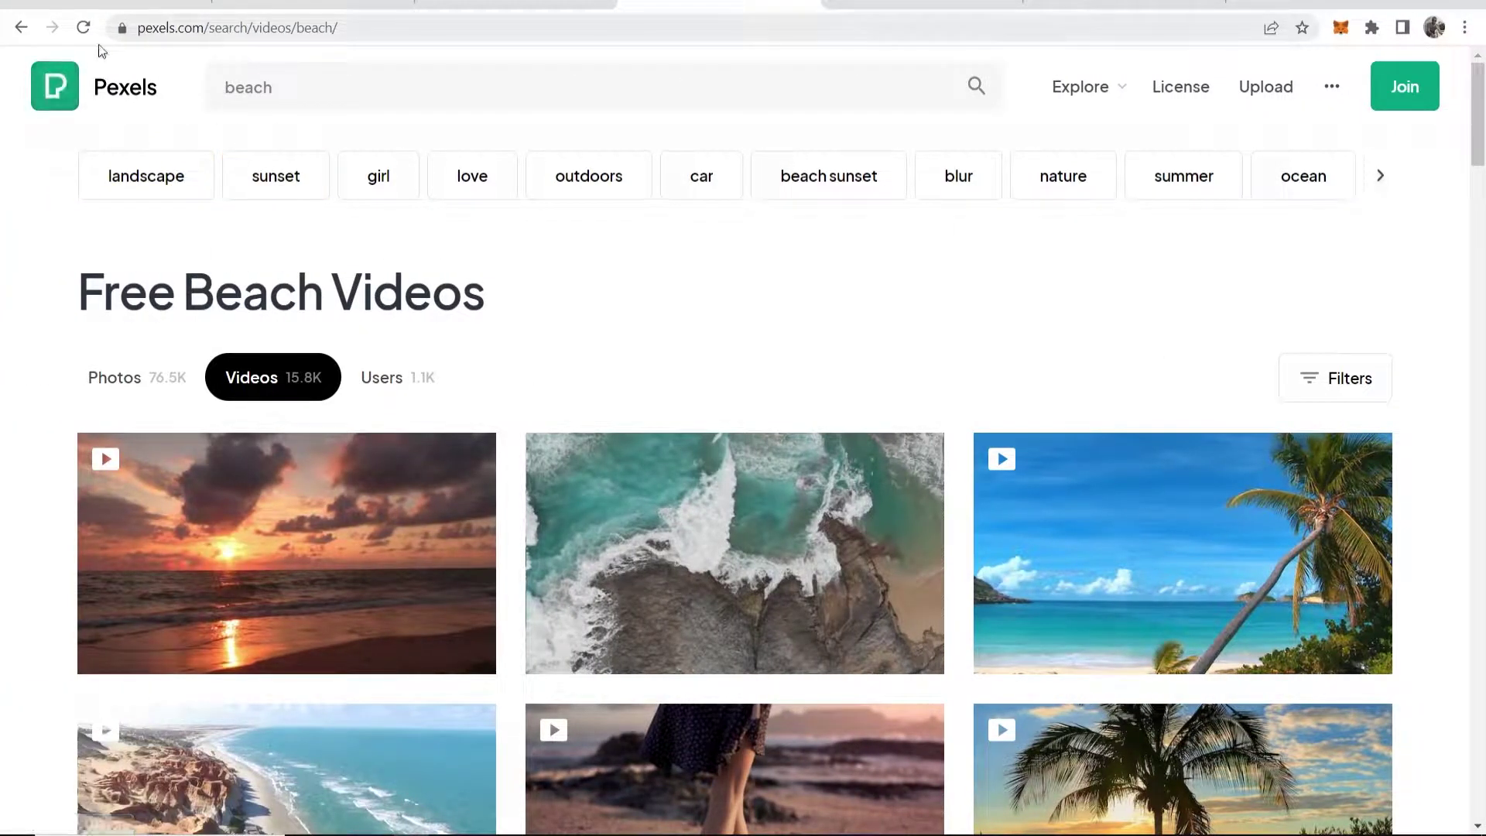
Step: Browse the Pexels beach video results for an aerial beach clip
scroll(611, 355, down, 6)
scroll(580, 358, up, 5)
scroll(583, 364, up, 2)
drag(74, 286, 434, 290)
click(467, 278)
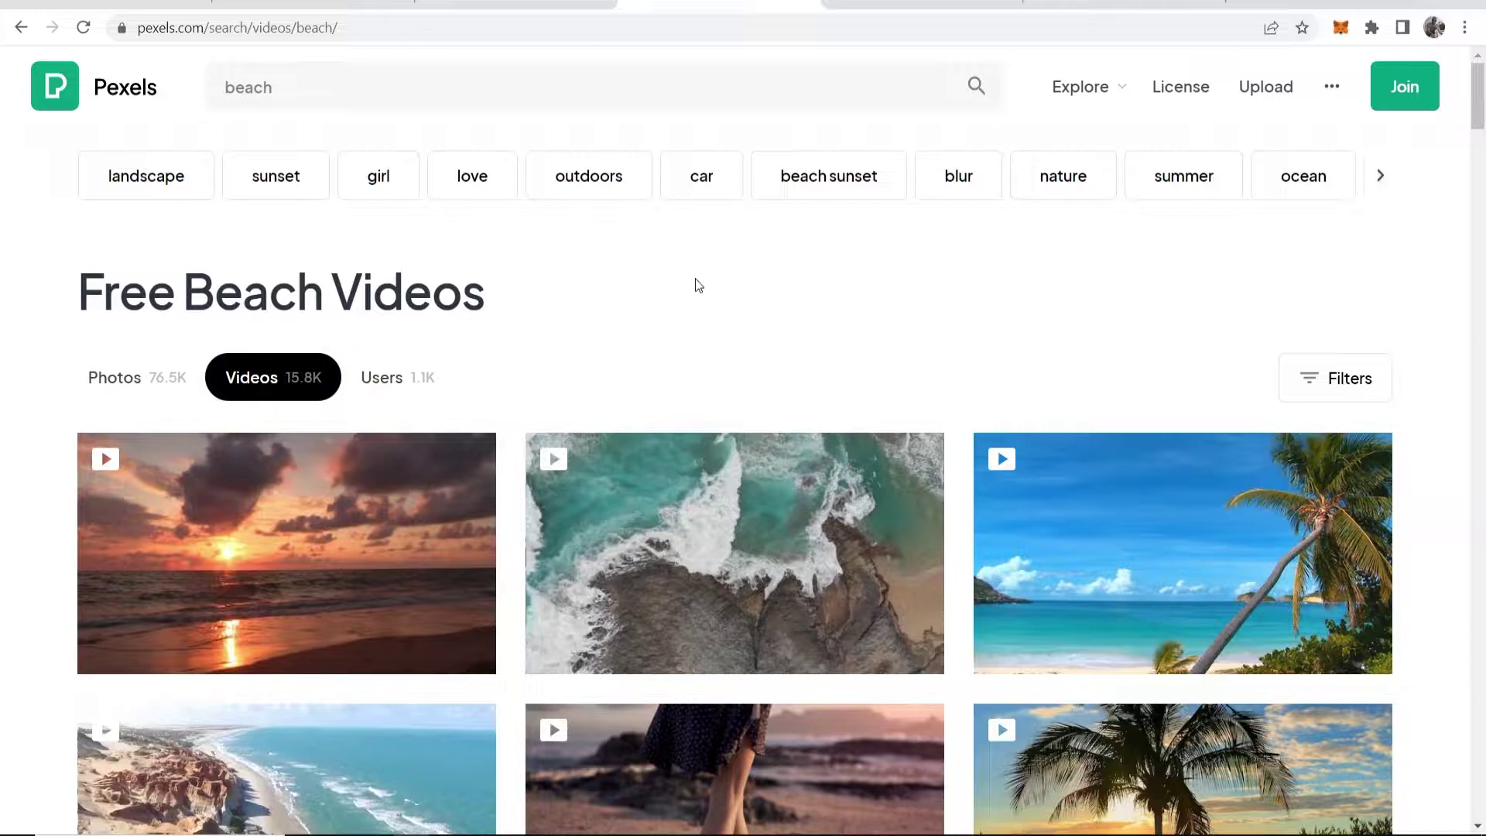
Step: Download the 1920x1080 aerial beach clip and show it in Downloads over Premiere
scroll(723, 235, down, 5)
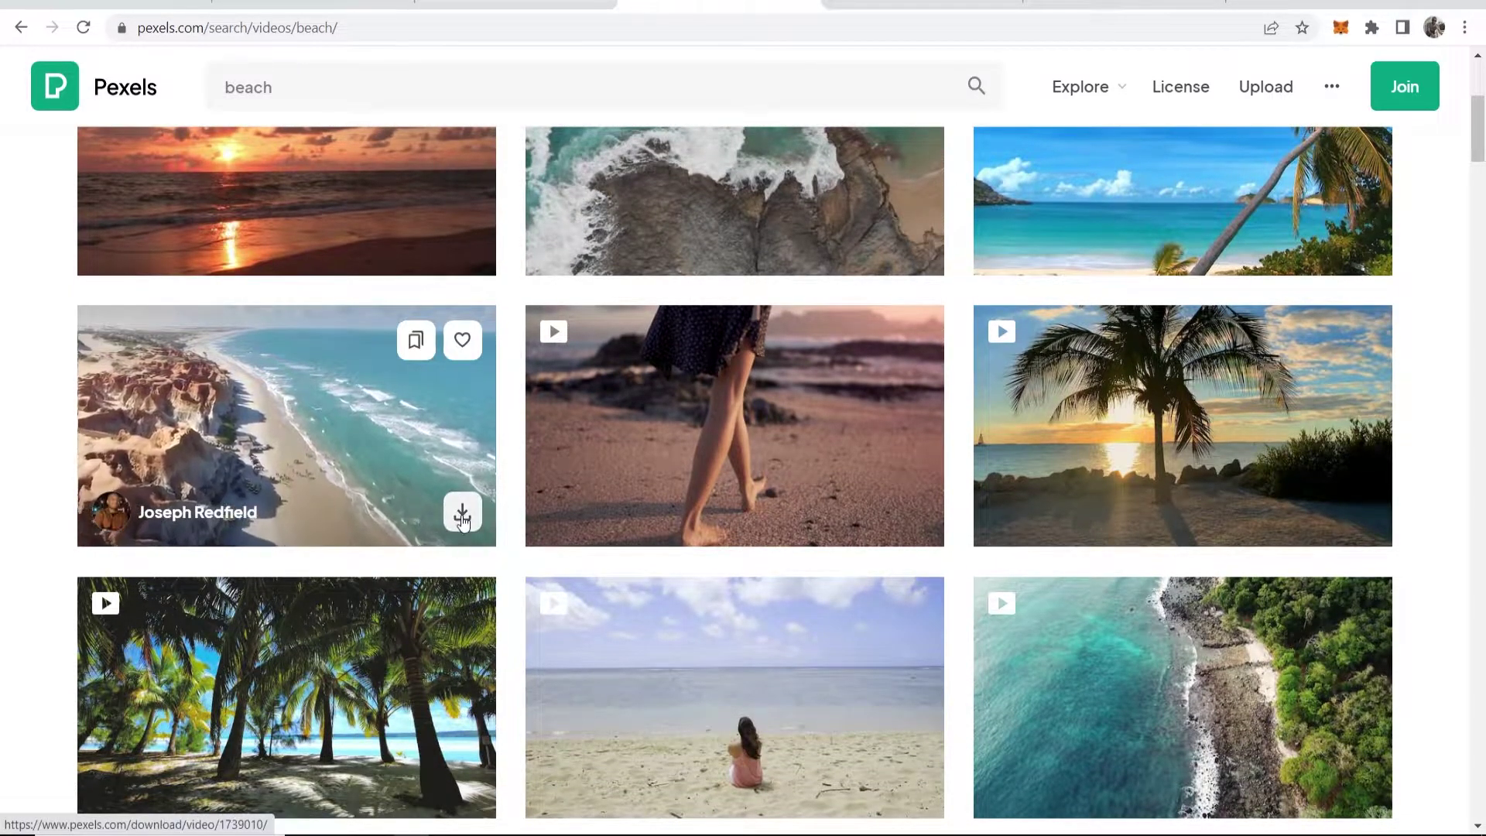
scroll(45, 447, up, 5)
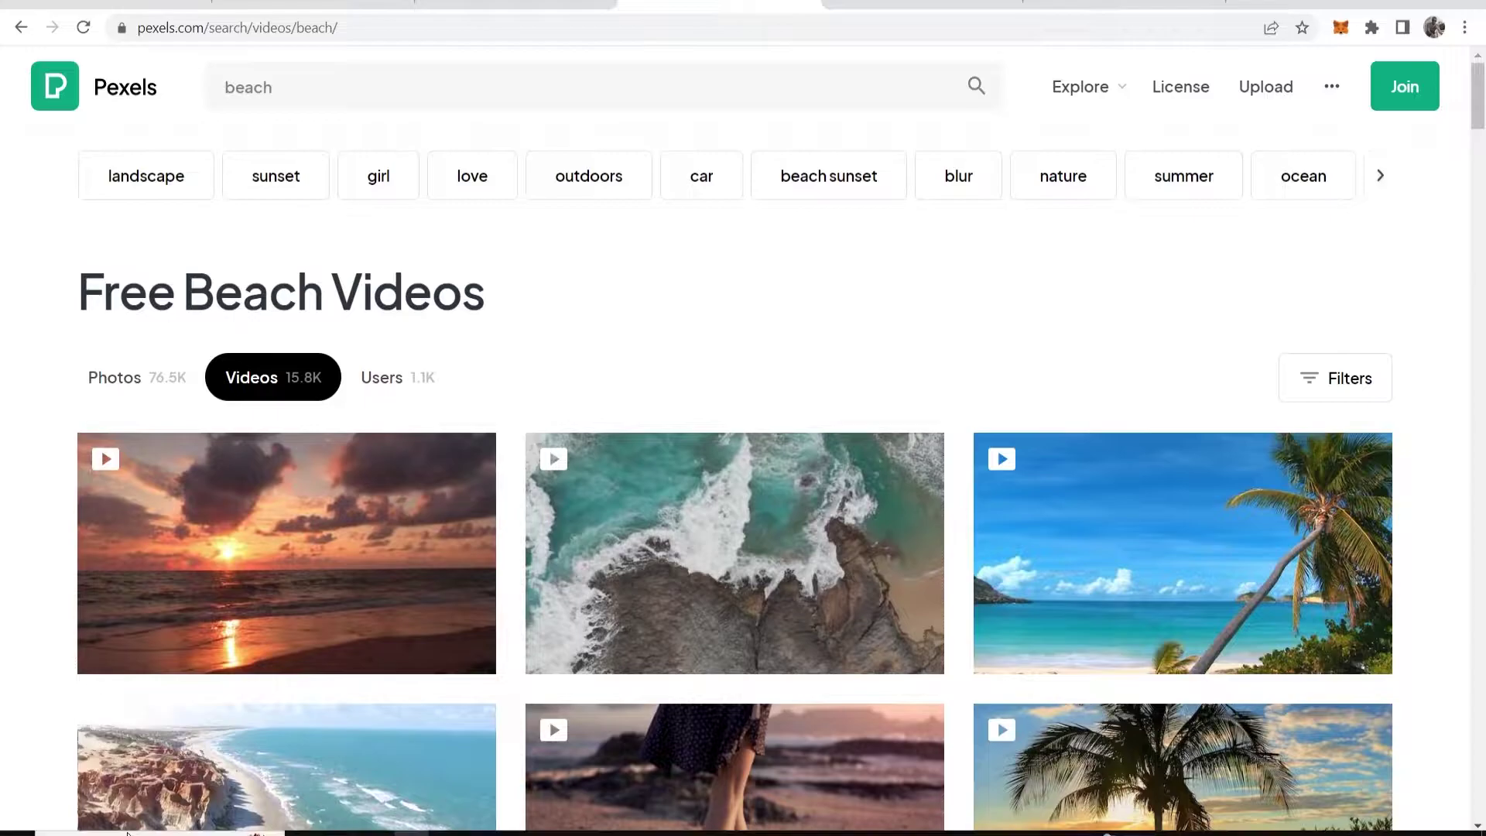
click(553, 820)
click(344, 822)
Step: Drop the downloaded beach clip onto the empty timeline to create a sequence, then scrub to preview
drag(229, 240, 613, 716)
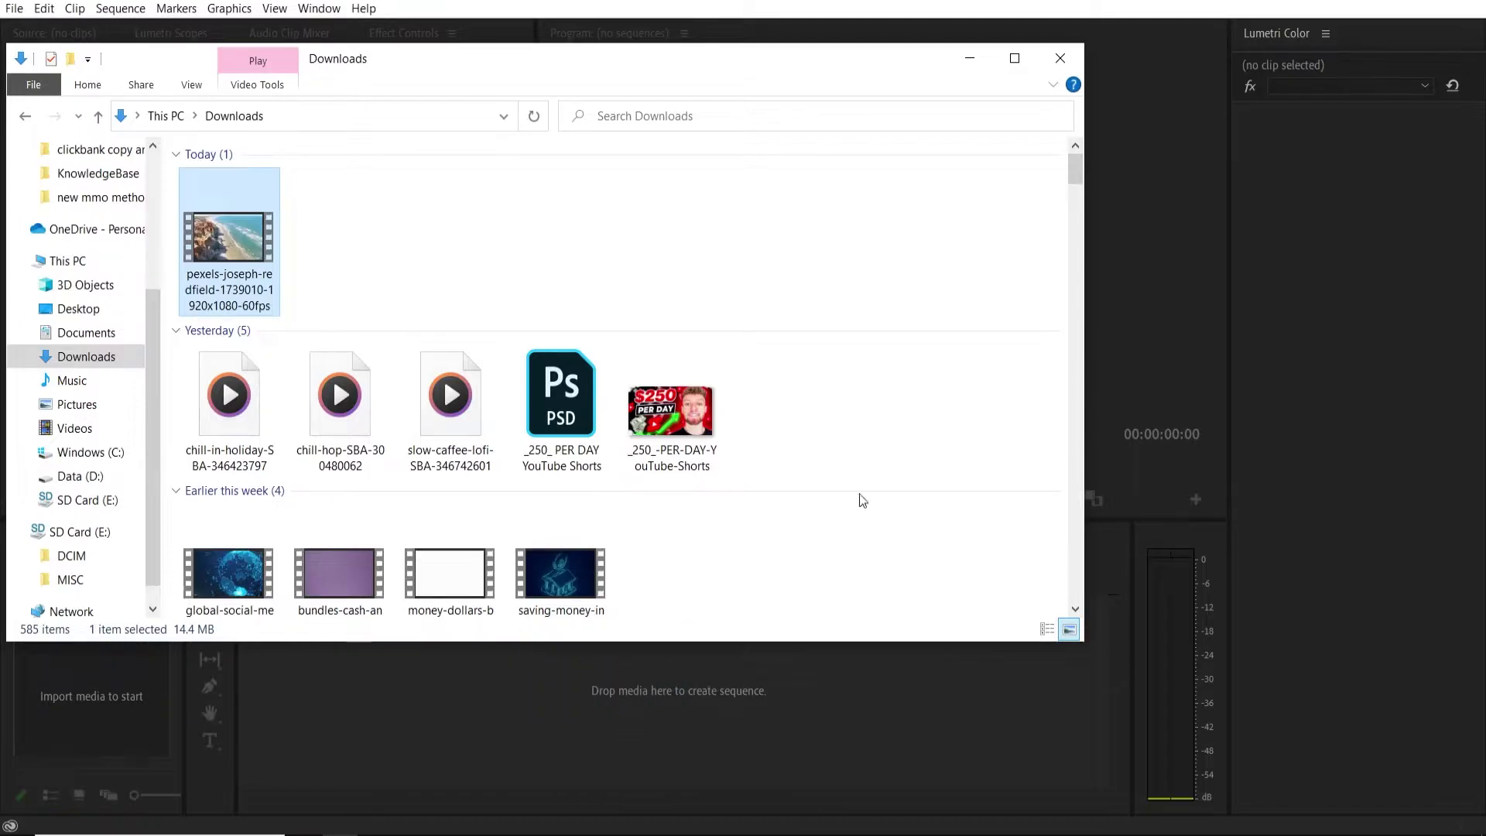
click(970, 58)
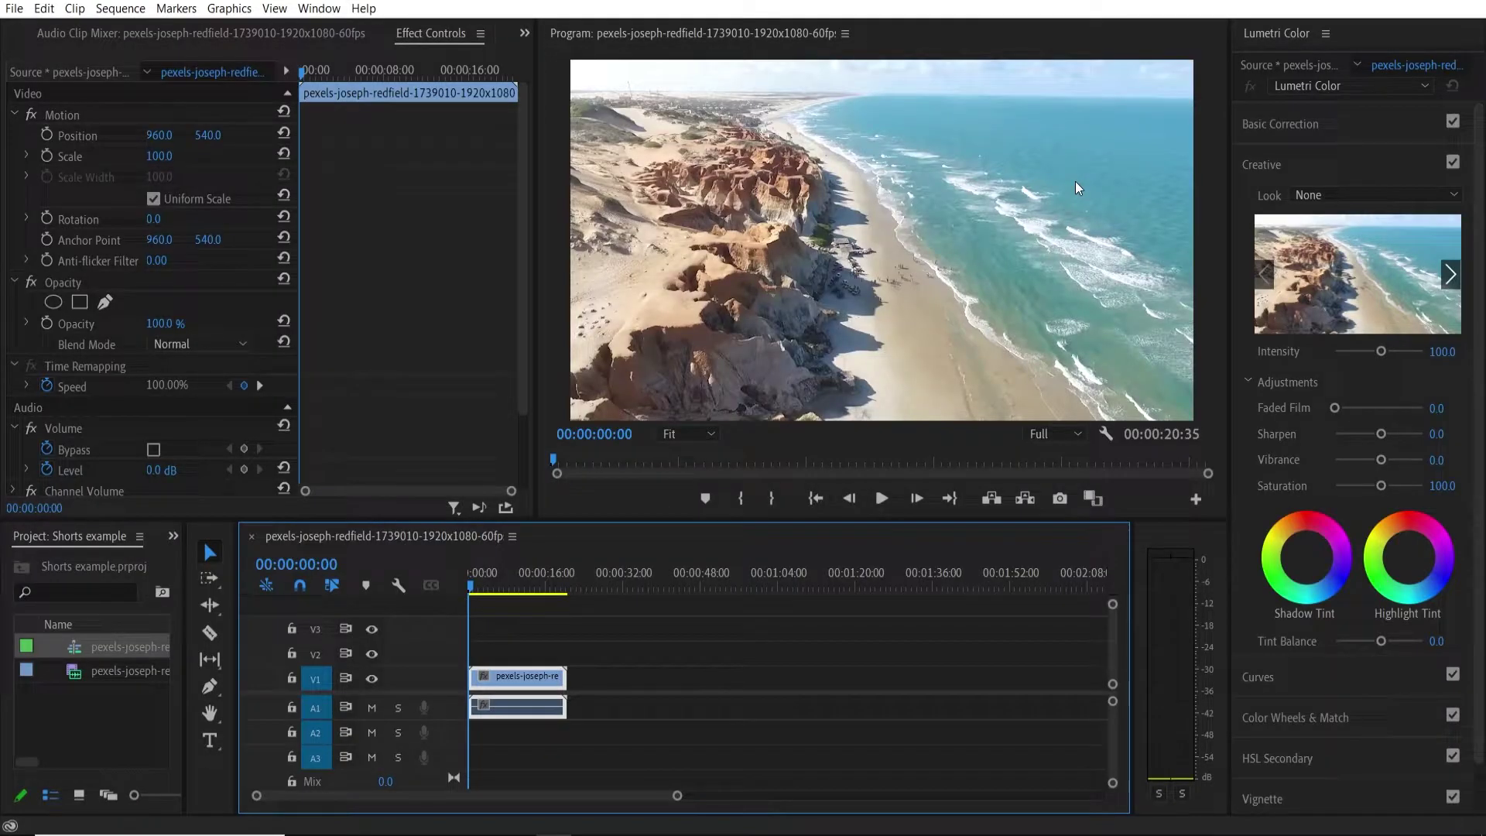
drag(482, 587, 498, 585)
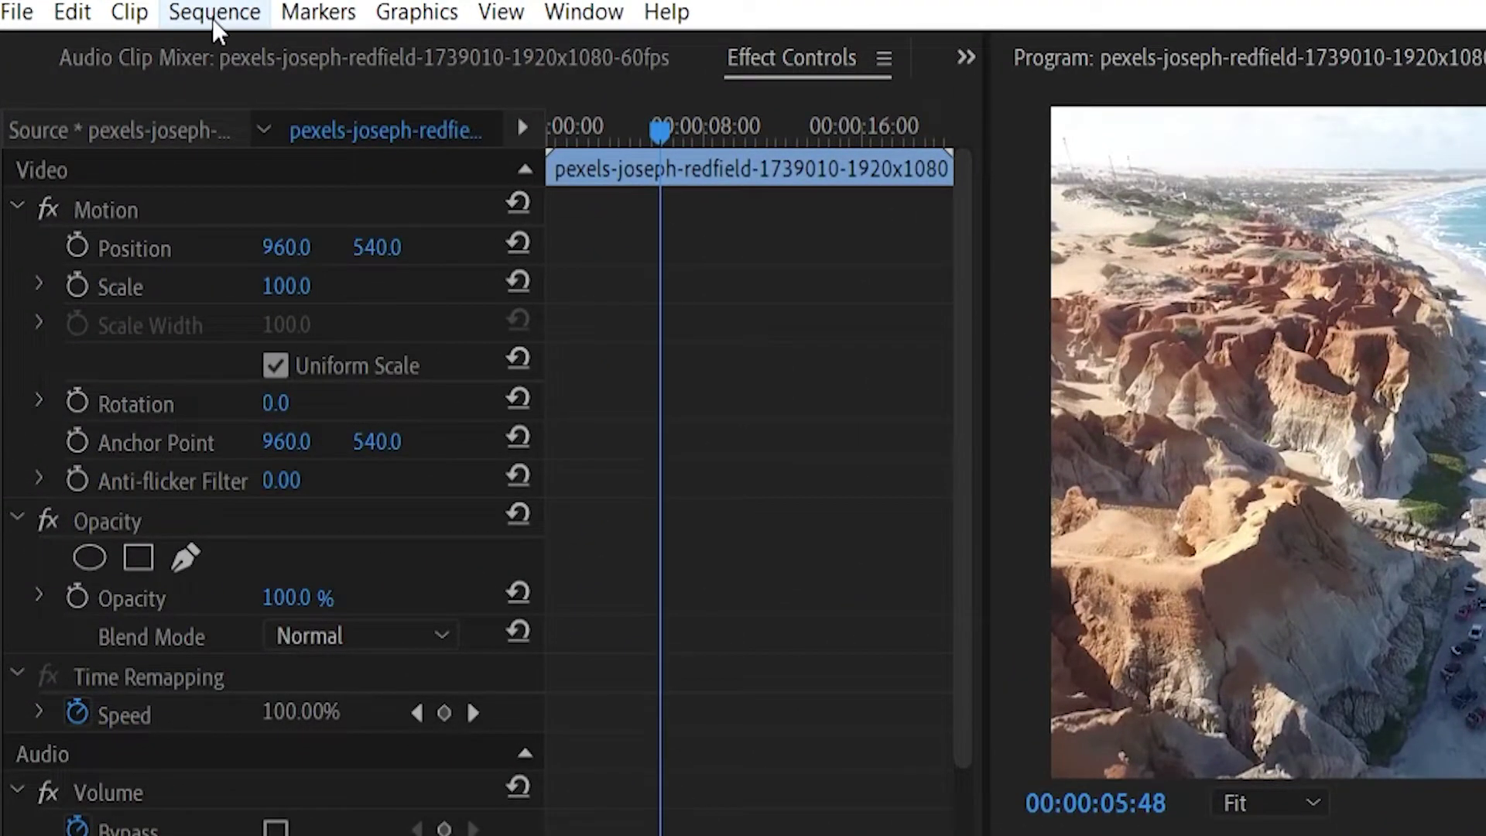
Step: Change the sequence frame size to 1080 x 1920 and accept deleting the previews
click(212, 14)
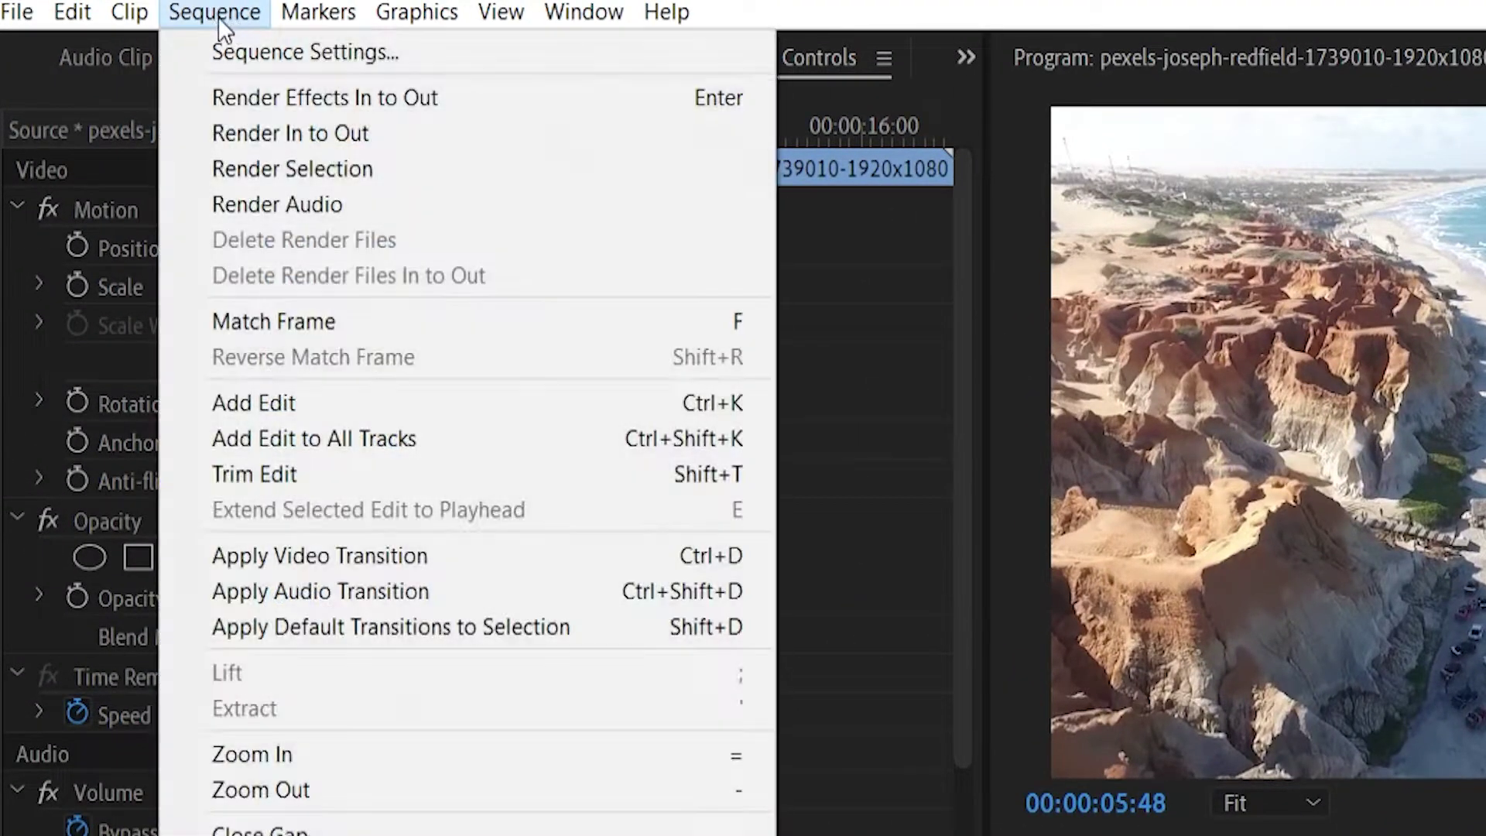
click(250, 54)
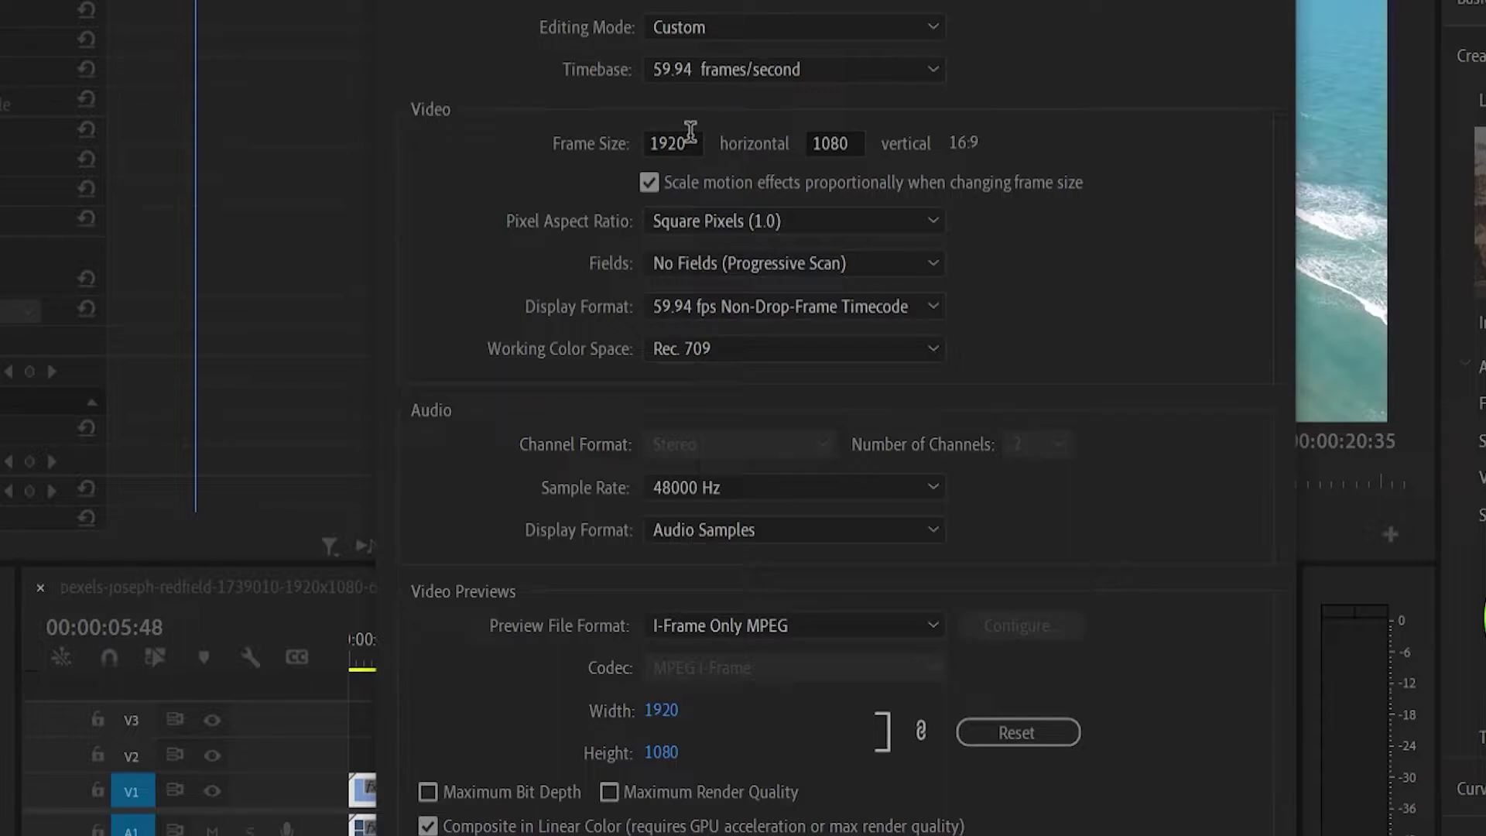
click(692, 142)
text(19)
text(080)
key(Tab)
text(192)
key(Tab)
drag(774, 4, 668, 0)
key(Return)
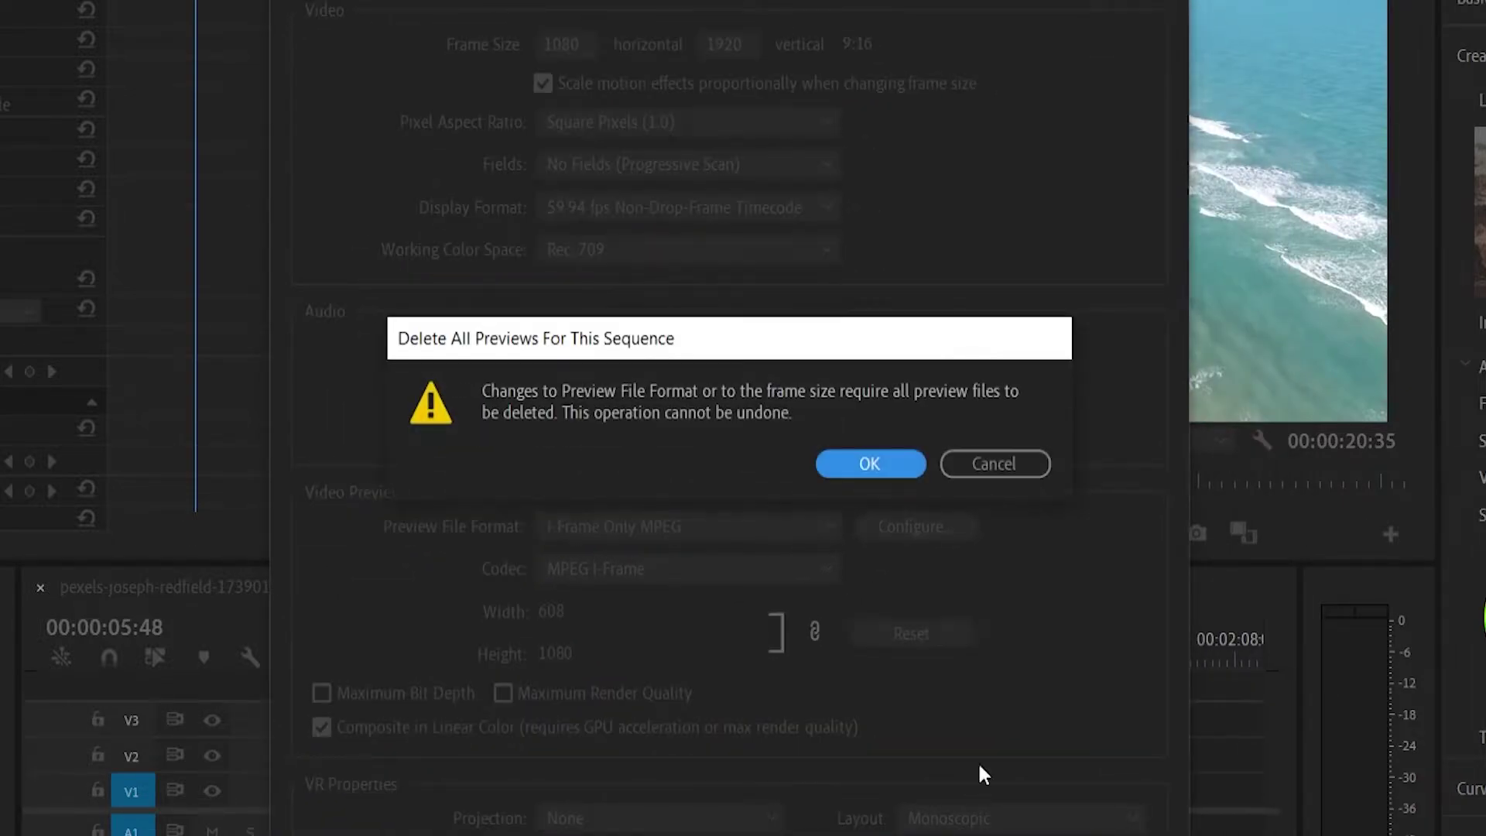
click(859, 463)
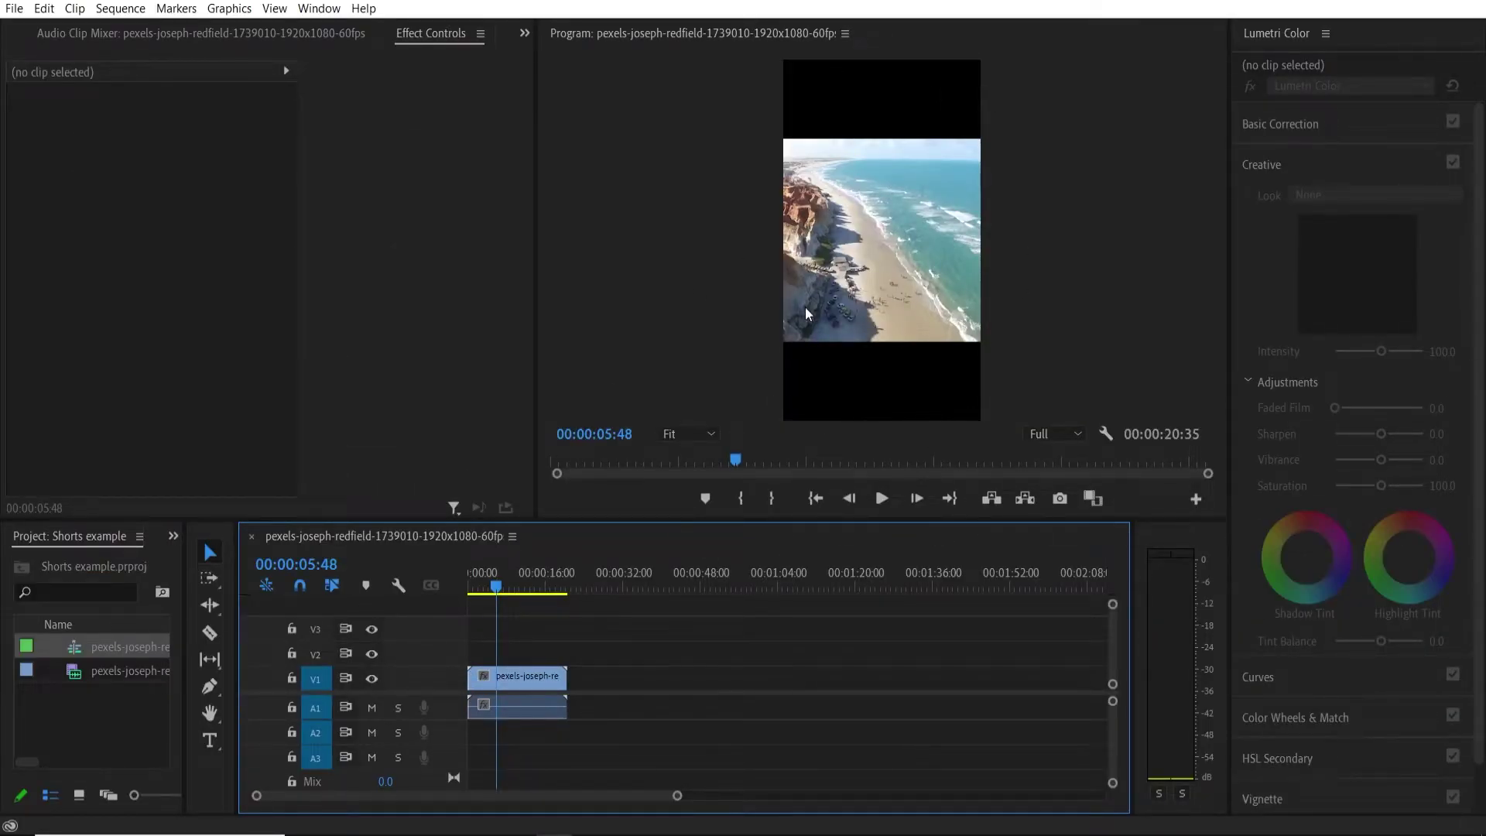
Step: Scale the V1 beach clip to 179, reposition it to frame the cliffs, and play from the start
click(509, 677)
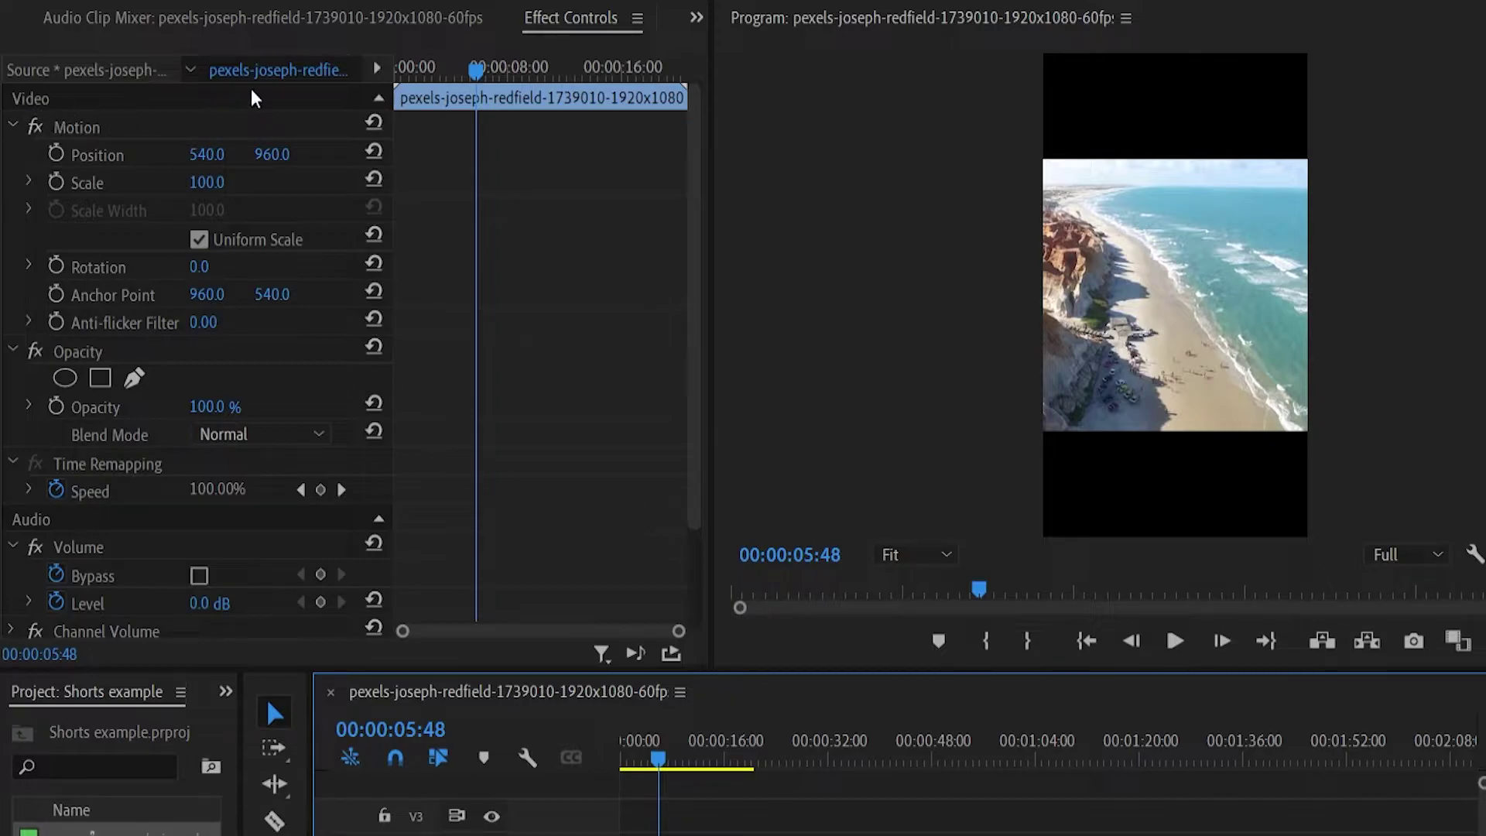
drag(206, 183, 273, 182)
click(82, 157)
mouse_move(1217, 206)
mouse_down()
mouse_move(1357, 209)
mouse_move(1305, 229)
mouse_move(1204, 220)
mouse_up()
drag(205, 154, 271, 154)
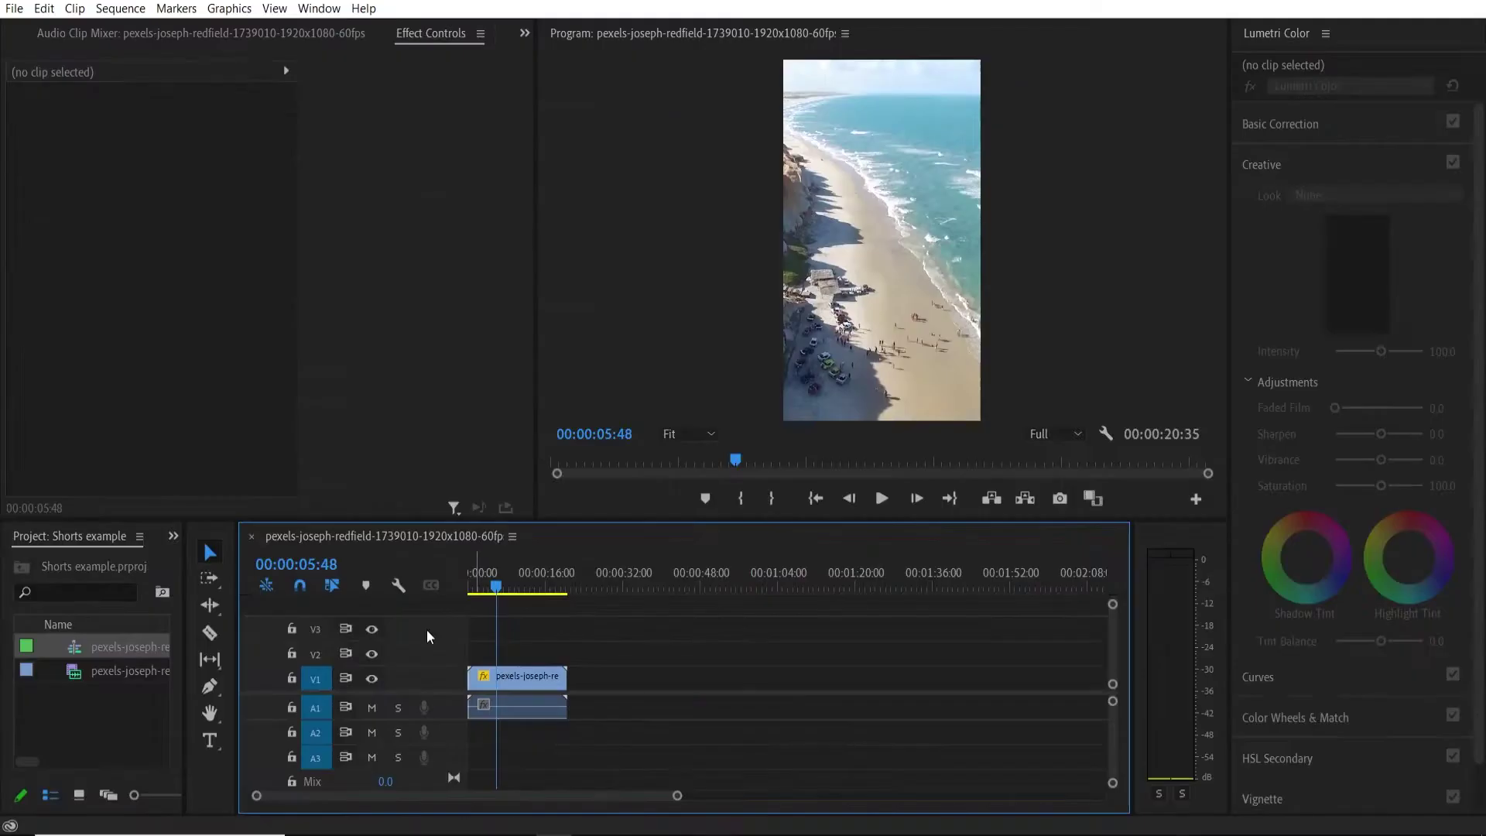
key(Home)
key(space)
key(space)
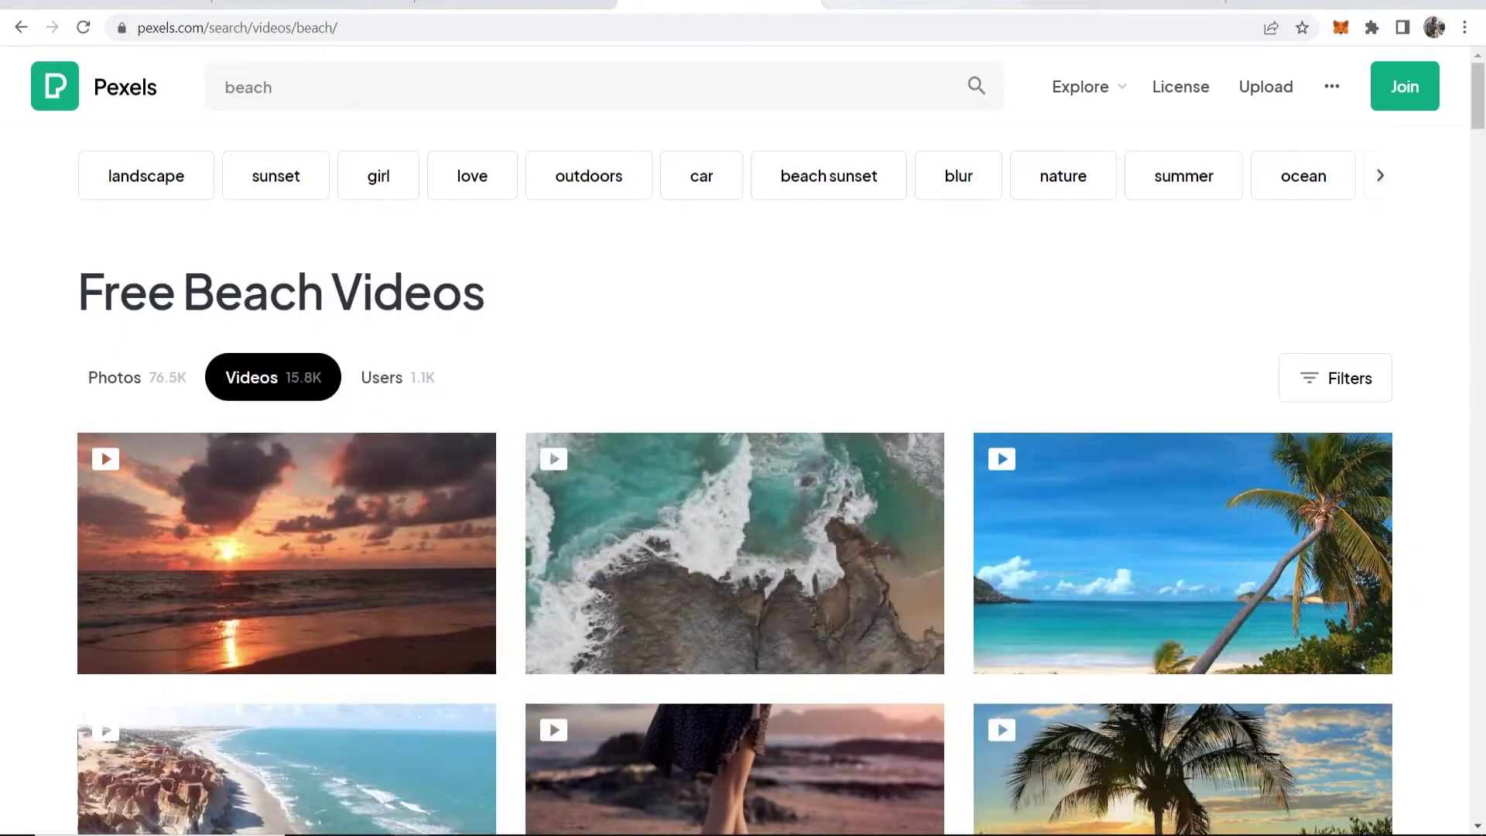
Step: Replace the Voicemaker text with the quote 'High tides and good vibes.' copied from Google
click(803, 4)
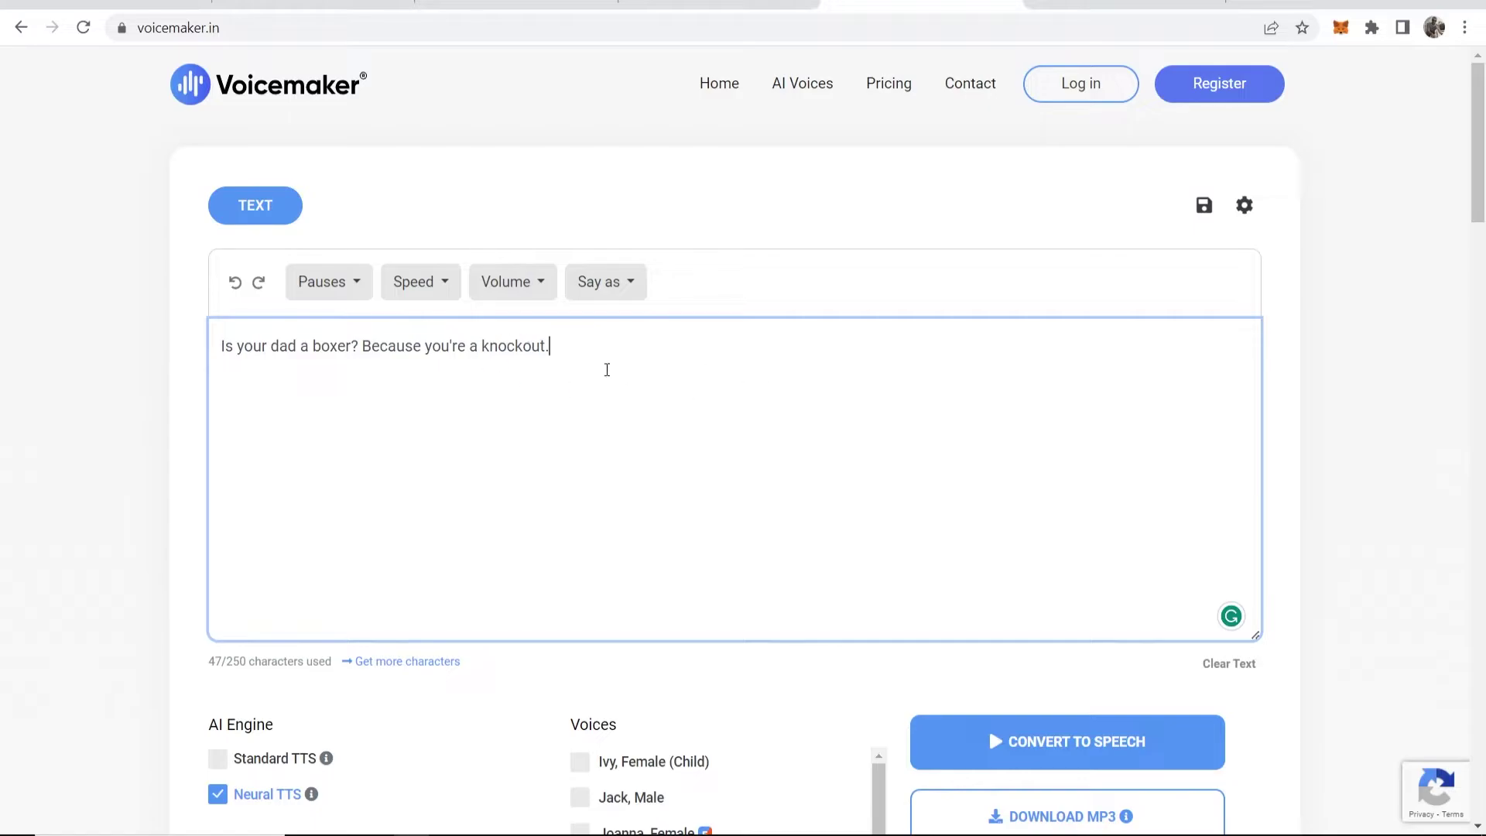
drag(496, 369, 165, 373)
key(BackSpace)
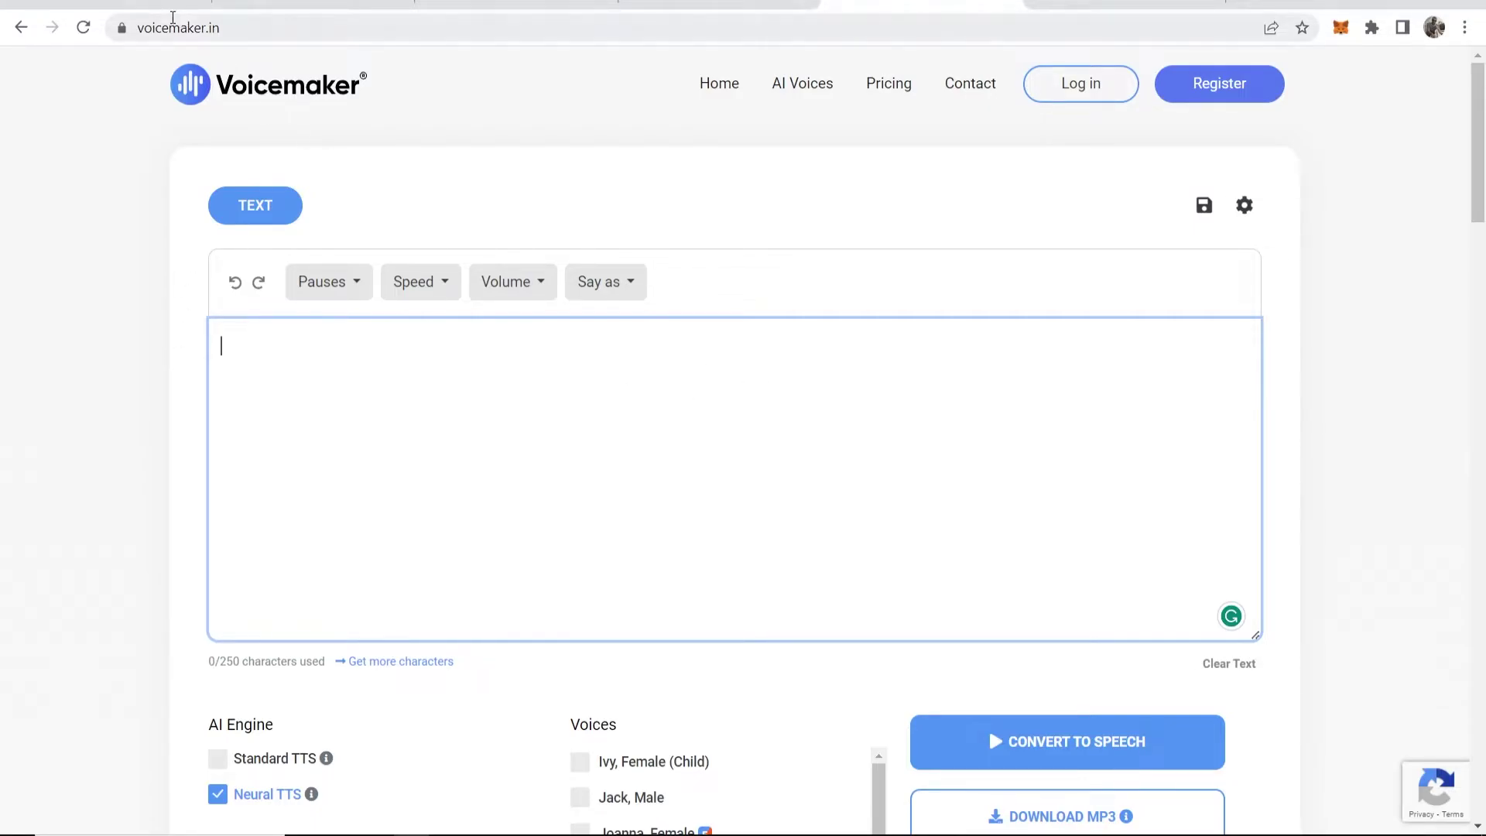
key(ctrl+Tab)
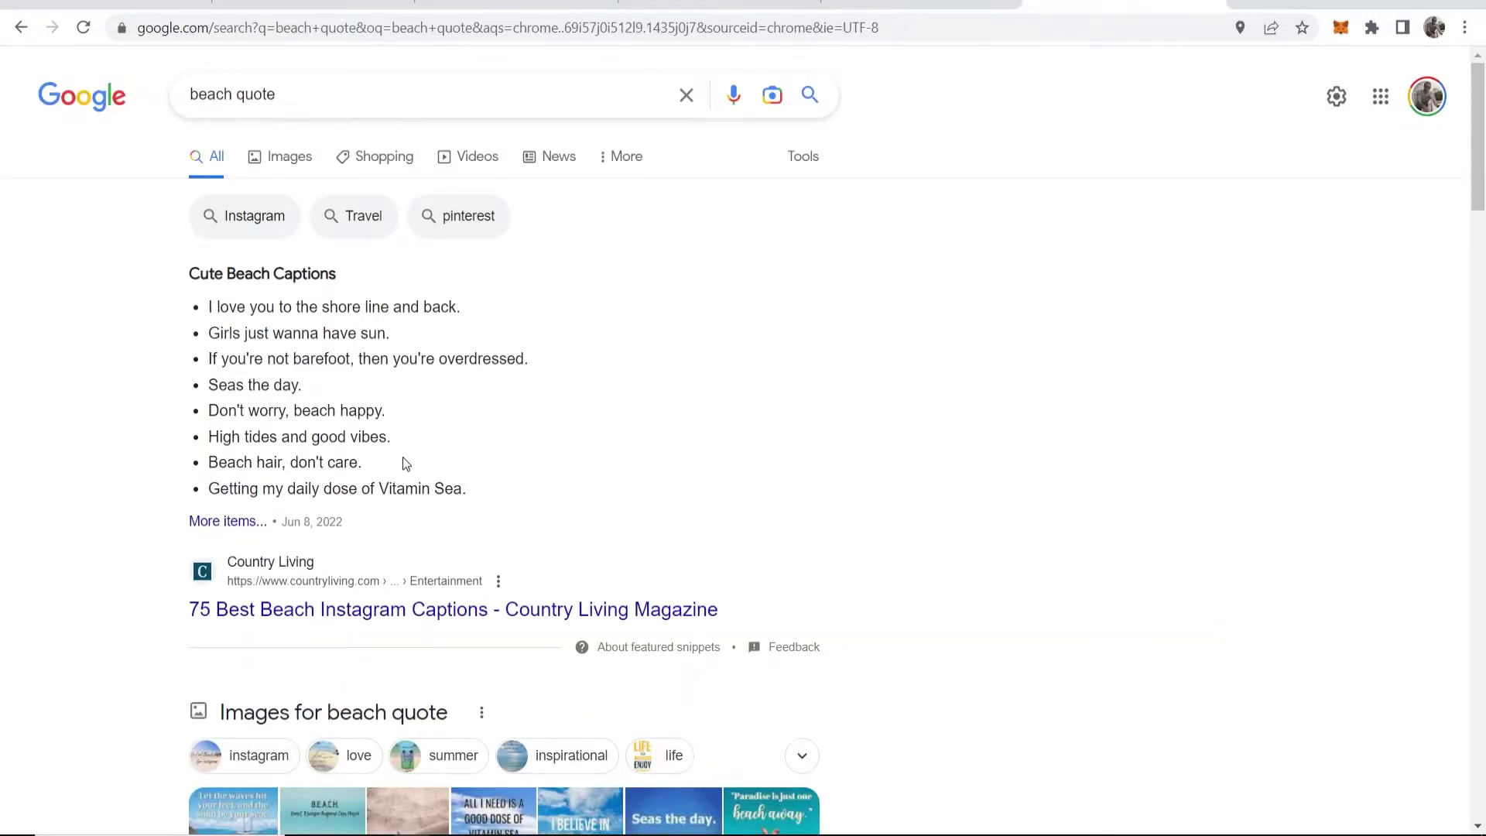
drag(391, 438, 200, 439)
key(ctrl+c)
click(921, 5)
key(ctrl+v)
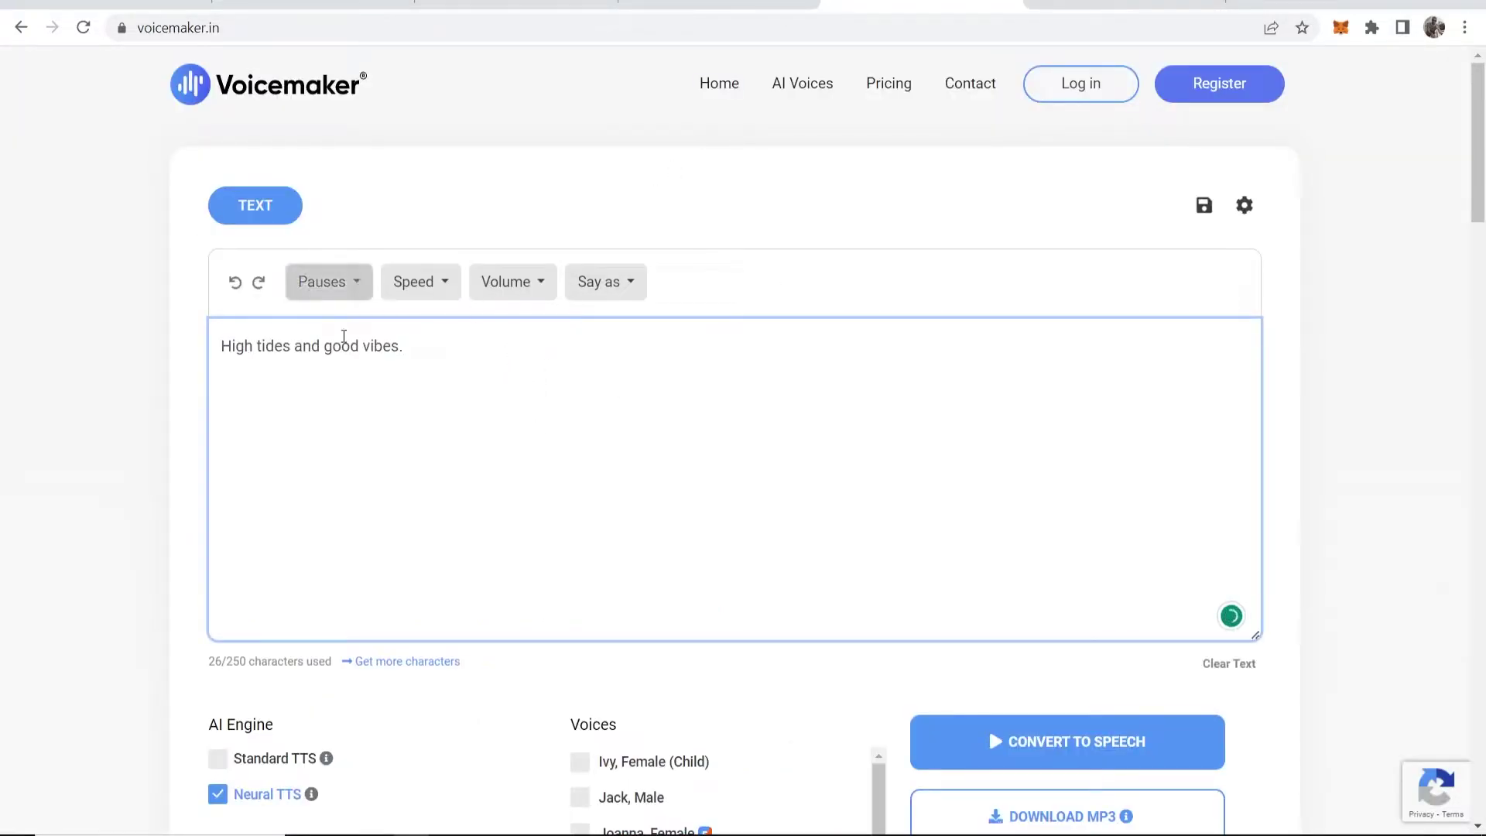
Step: Generate the voiceover, download it as MP3, and drag it into Premiere's timeline
click(1049, 730)
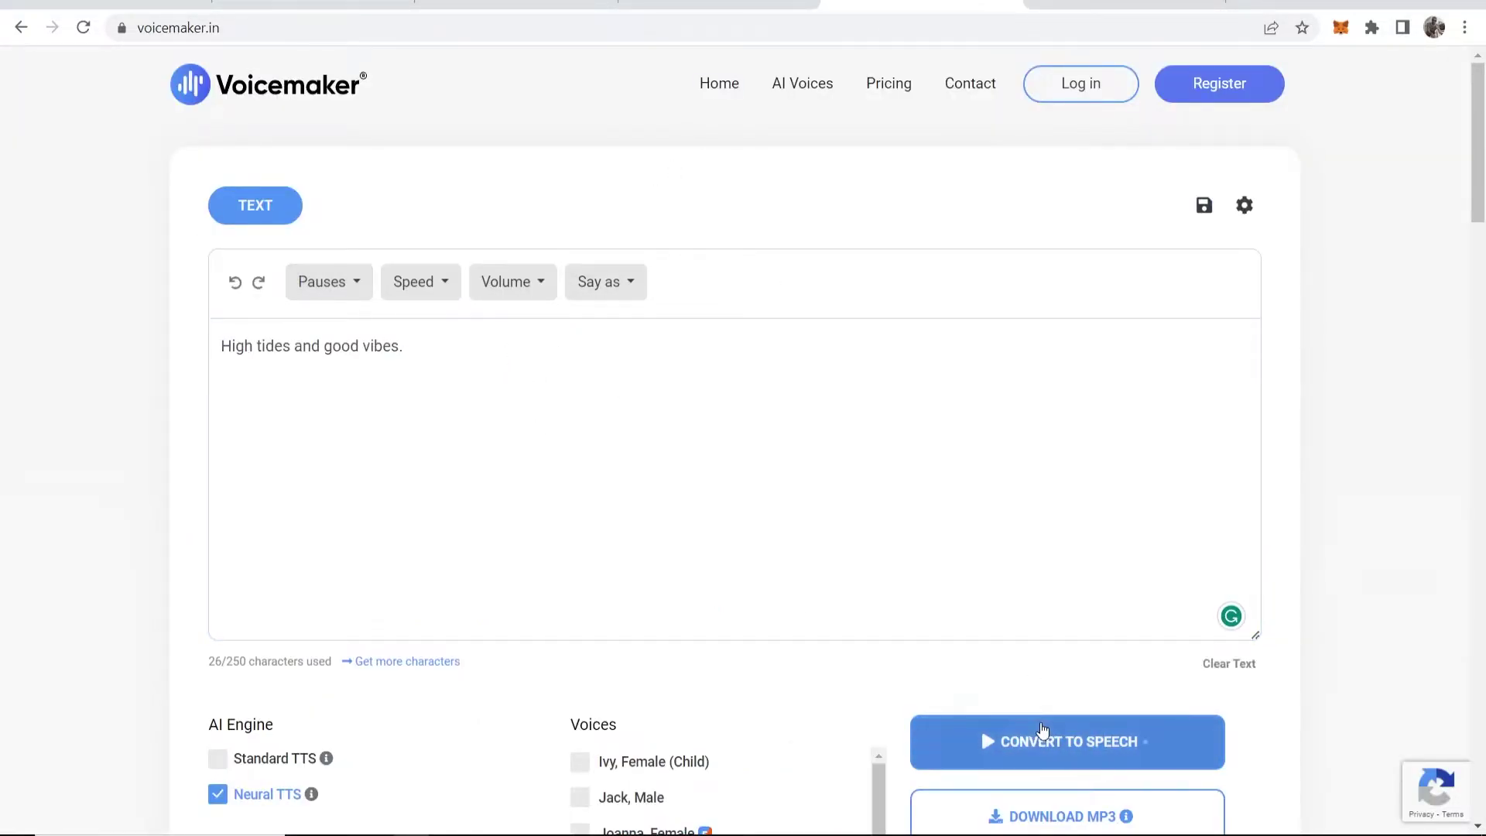
click(1068, 532)
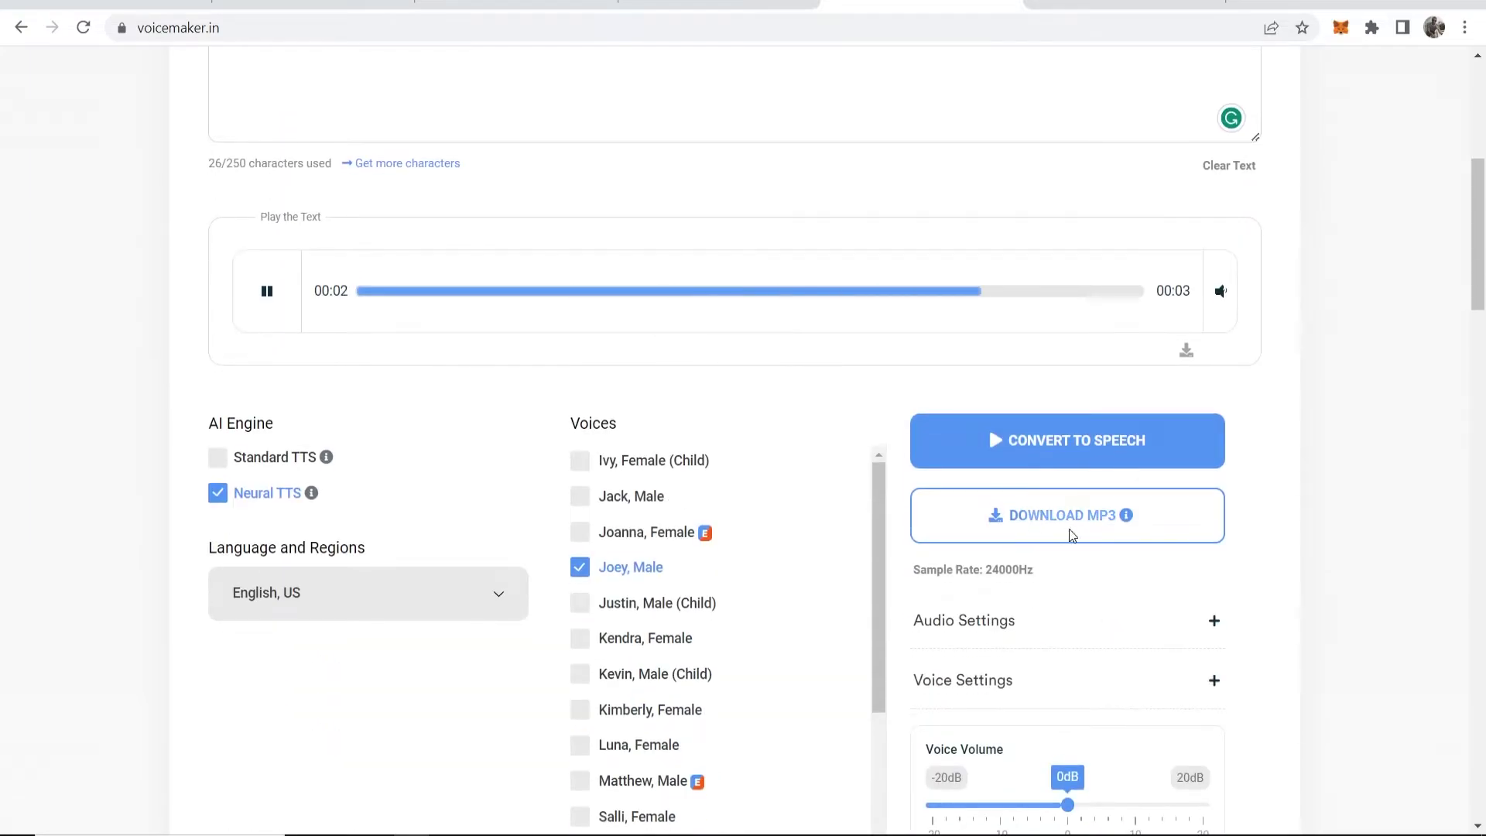
drag(338, 830, 546, 738)
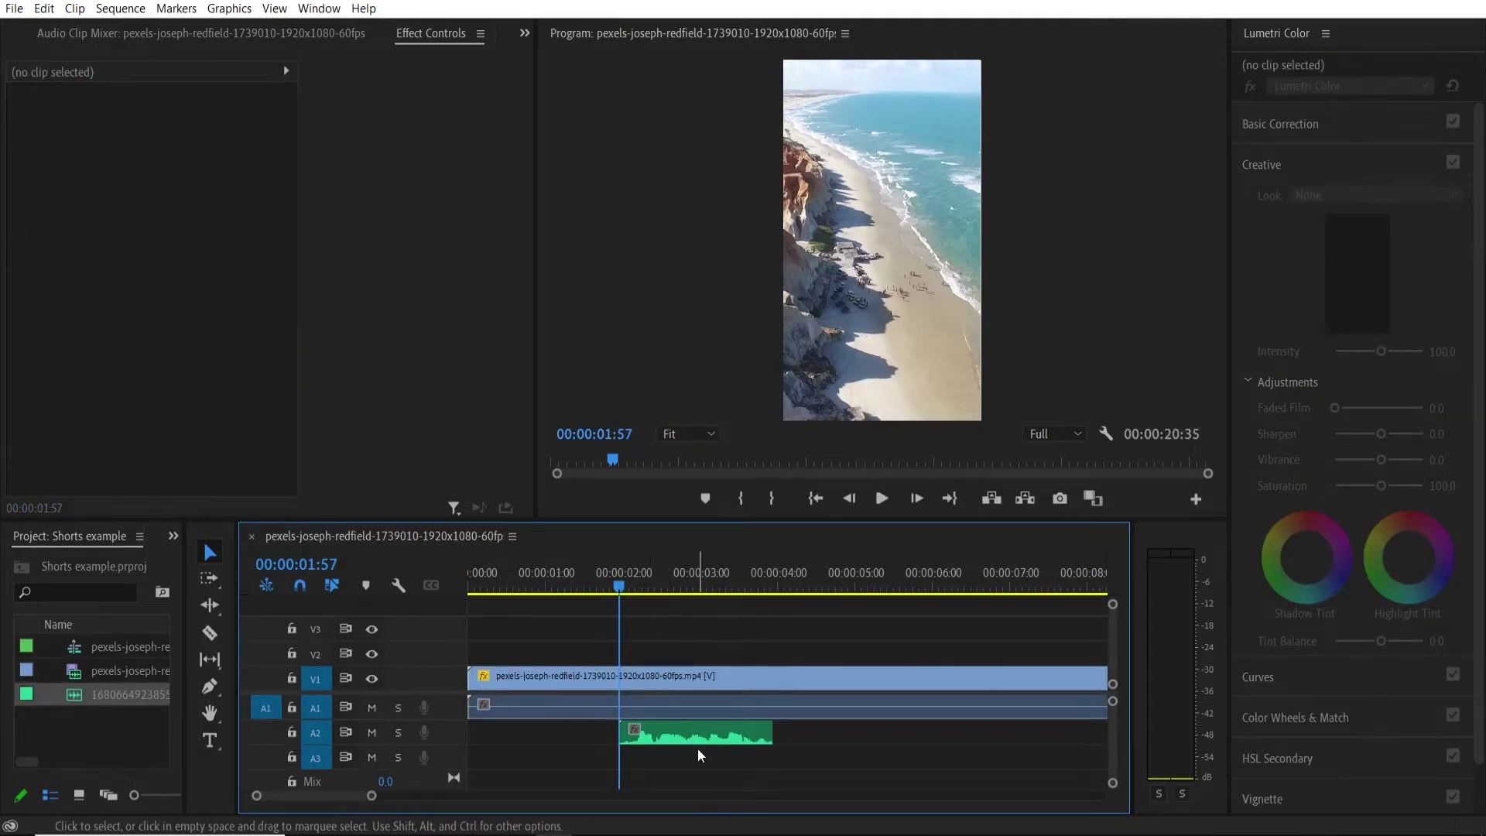
Step: Play the voiceover against the beach clip, then select the clip and zoom the timeline out
key(space)
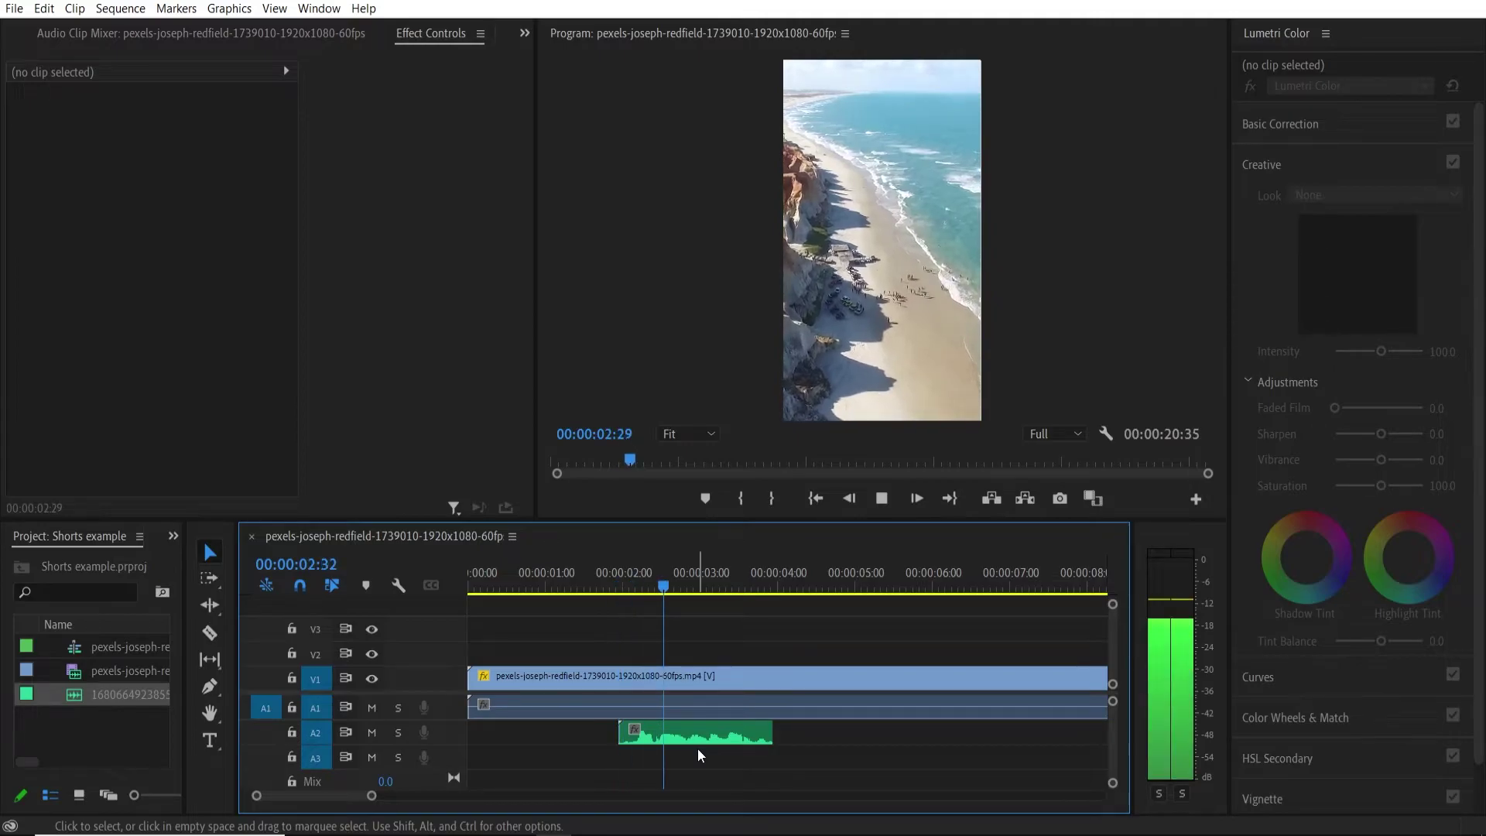
key(d)
click(589, 589)
key(=)
key(minus)
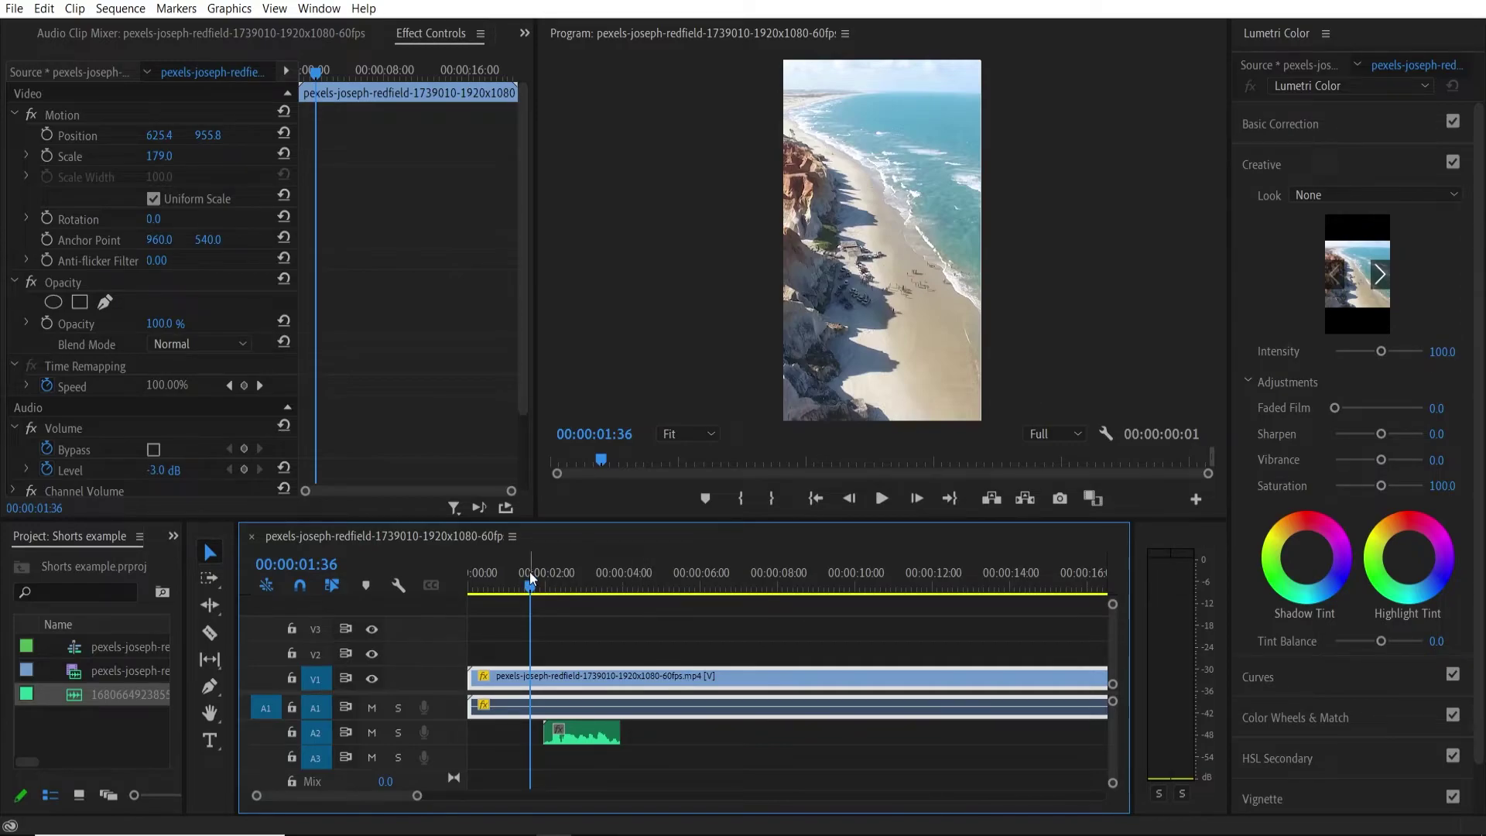
Step: Mark In and Out points around the voiceover, from about 00:00:02 to 00:00:04
key(i)
drag(493, 567, 544, 570)
click(652, 577)
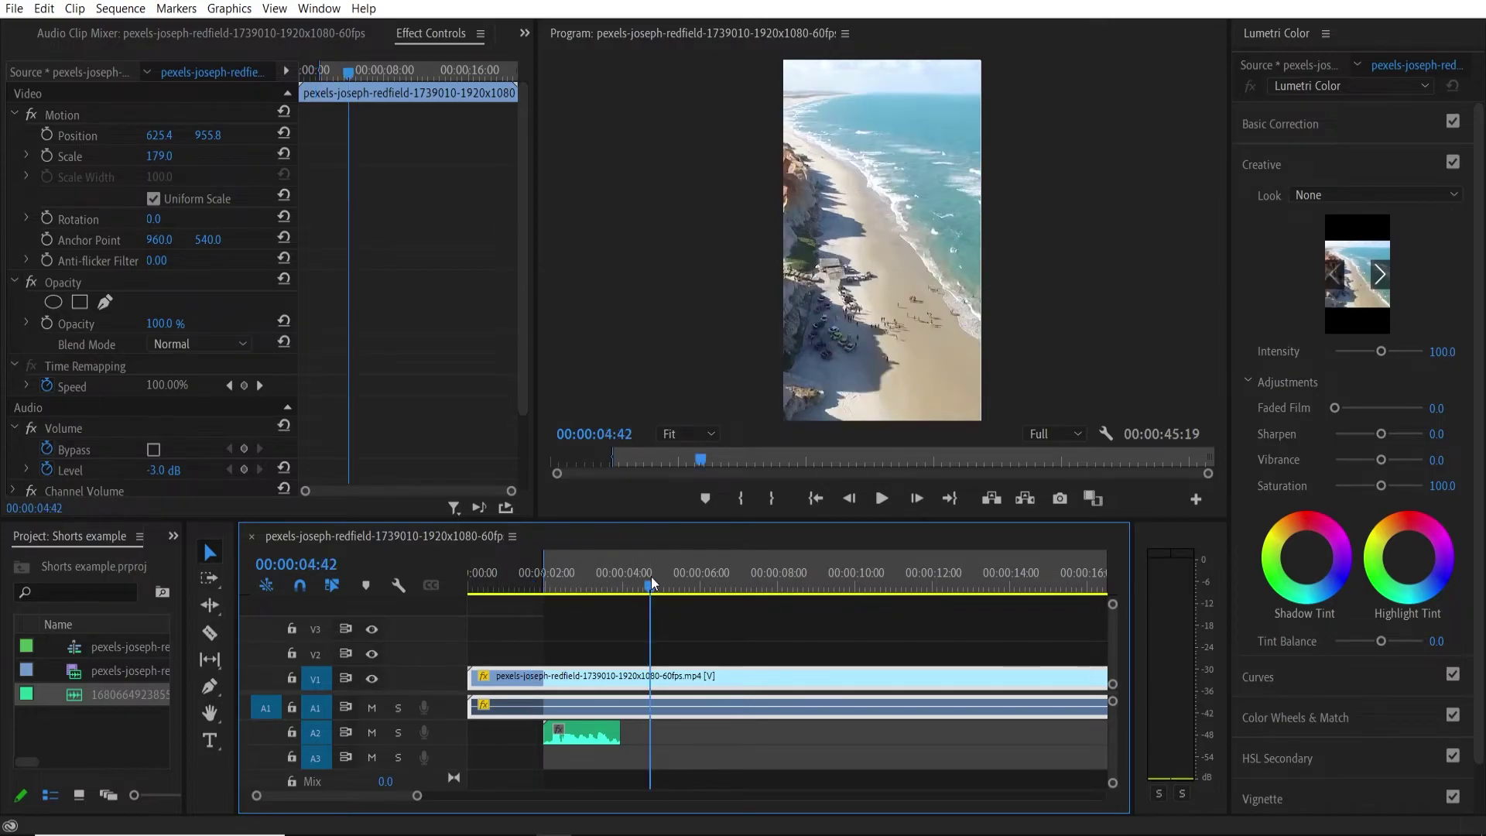
key(o)
drag(649, 573, 619, 571)
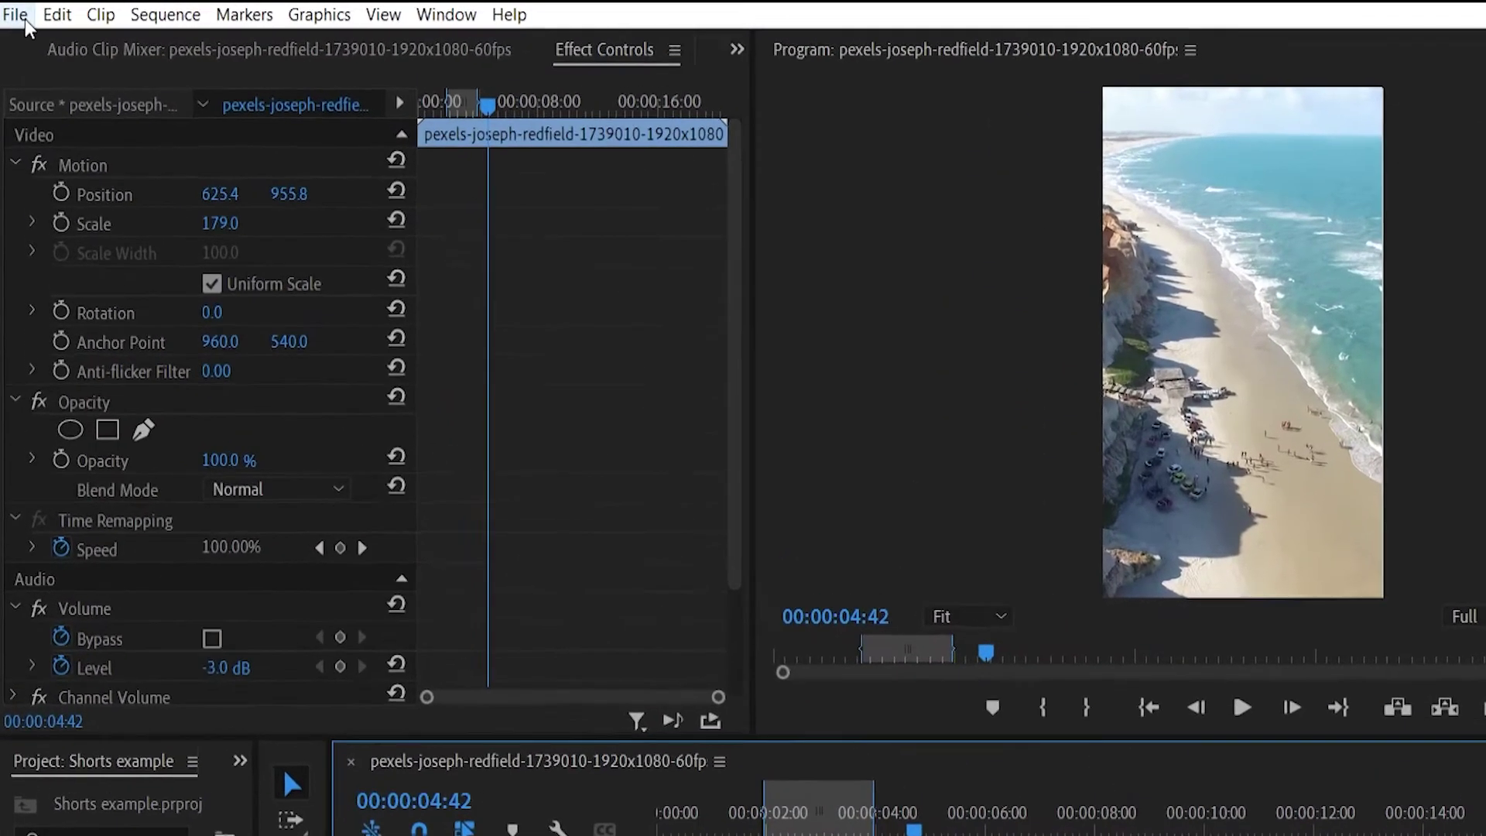
Step: Export the marked range as a 1080x1920 H.264 MP4 to the chosen folder
click(14, 8)
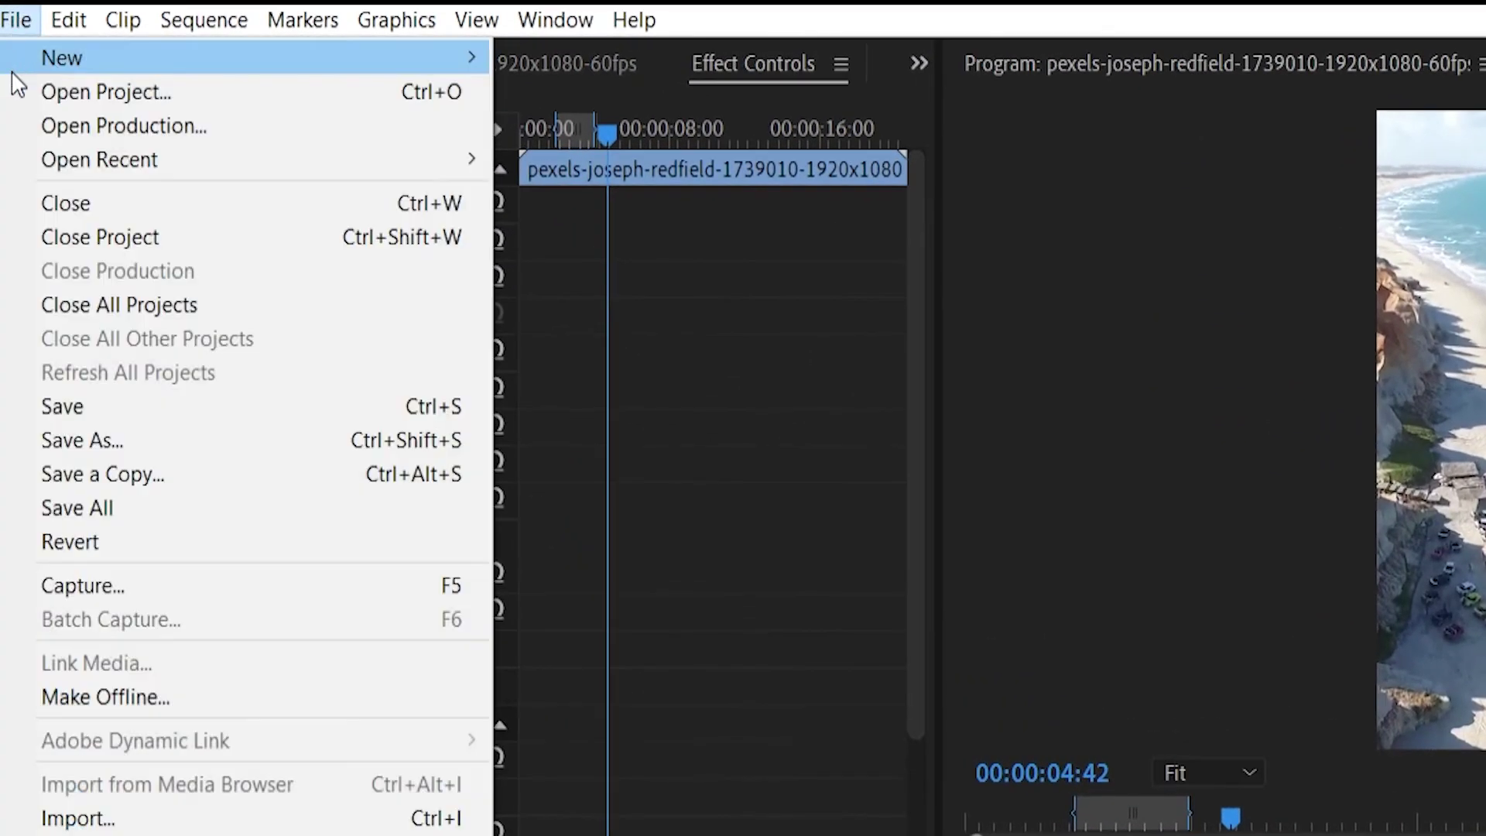
mouse_move(146, 648)
click(653, 664)
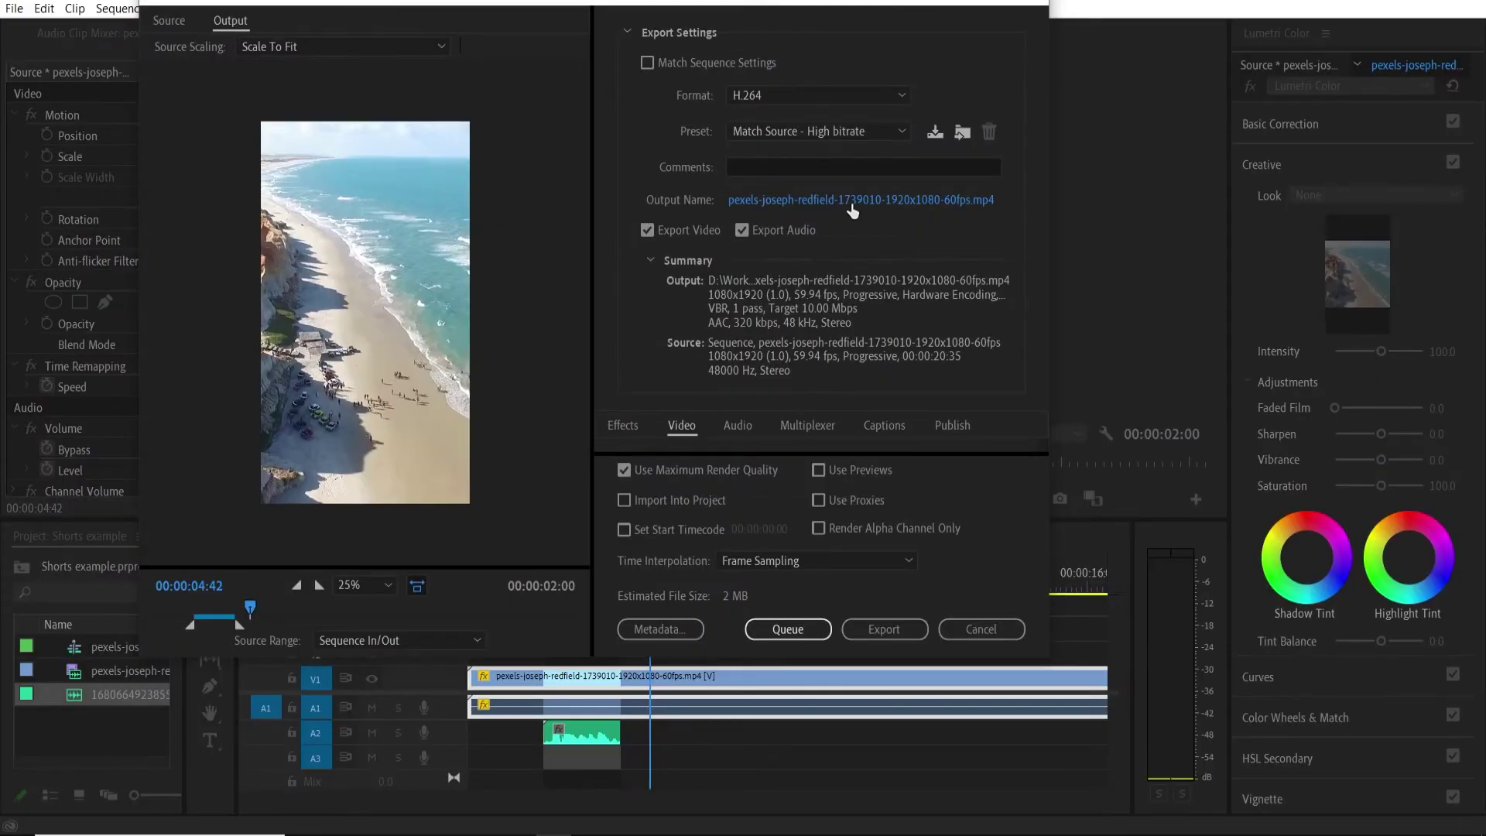
click(816, 201)
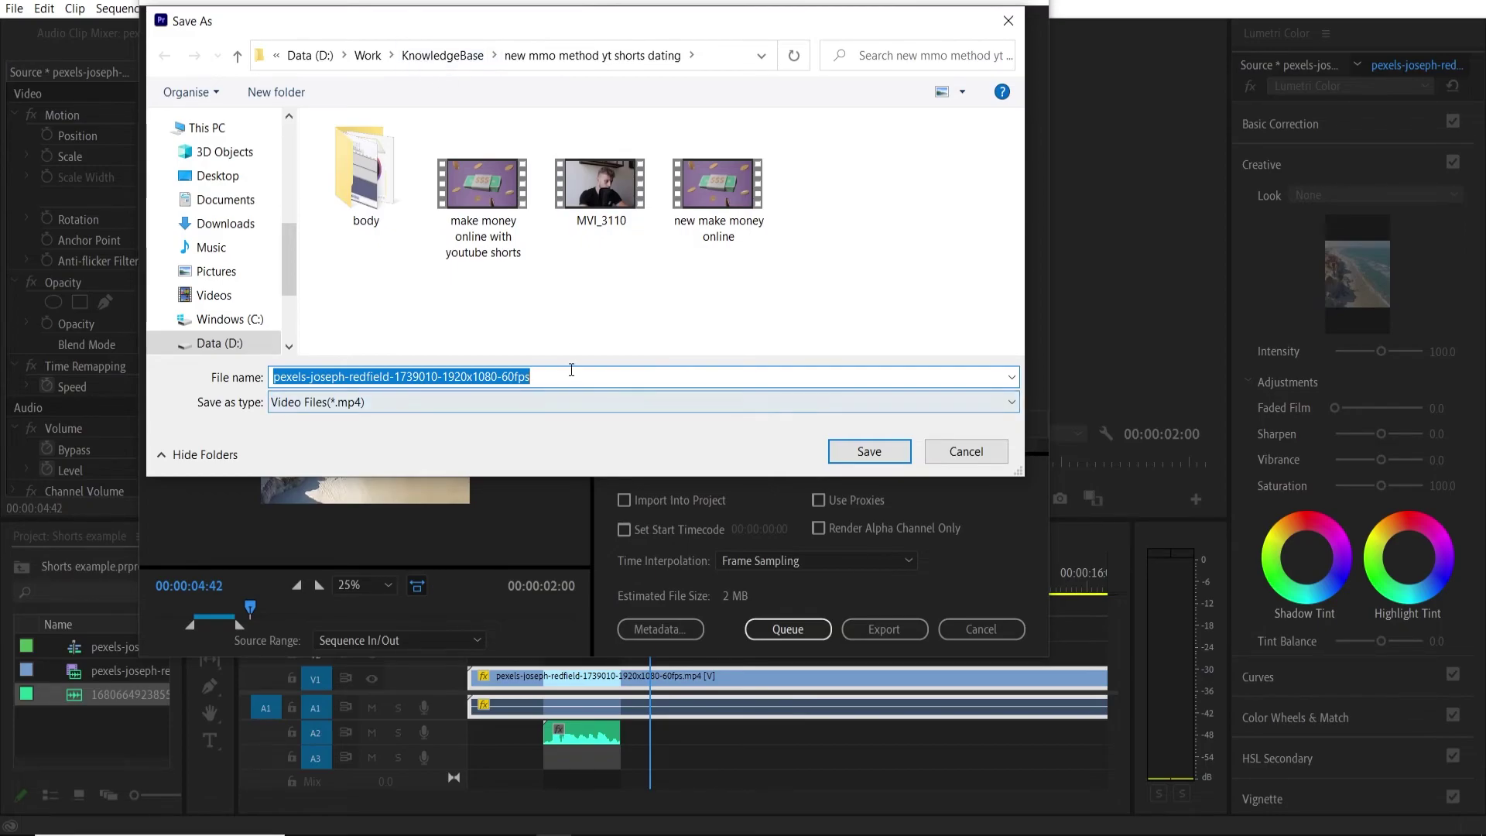
click(870, 451)
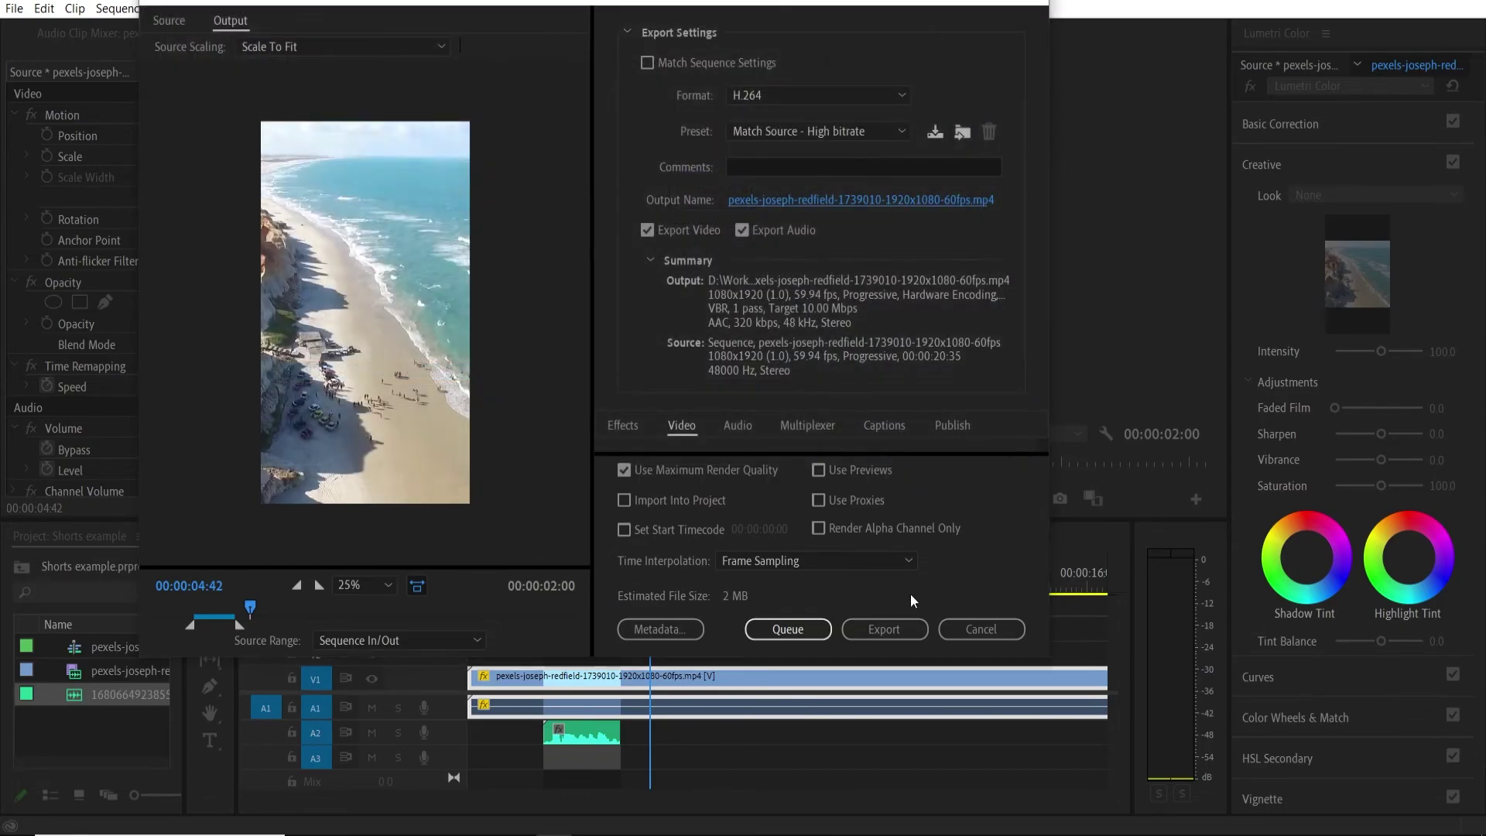
click(896, 631)
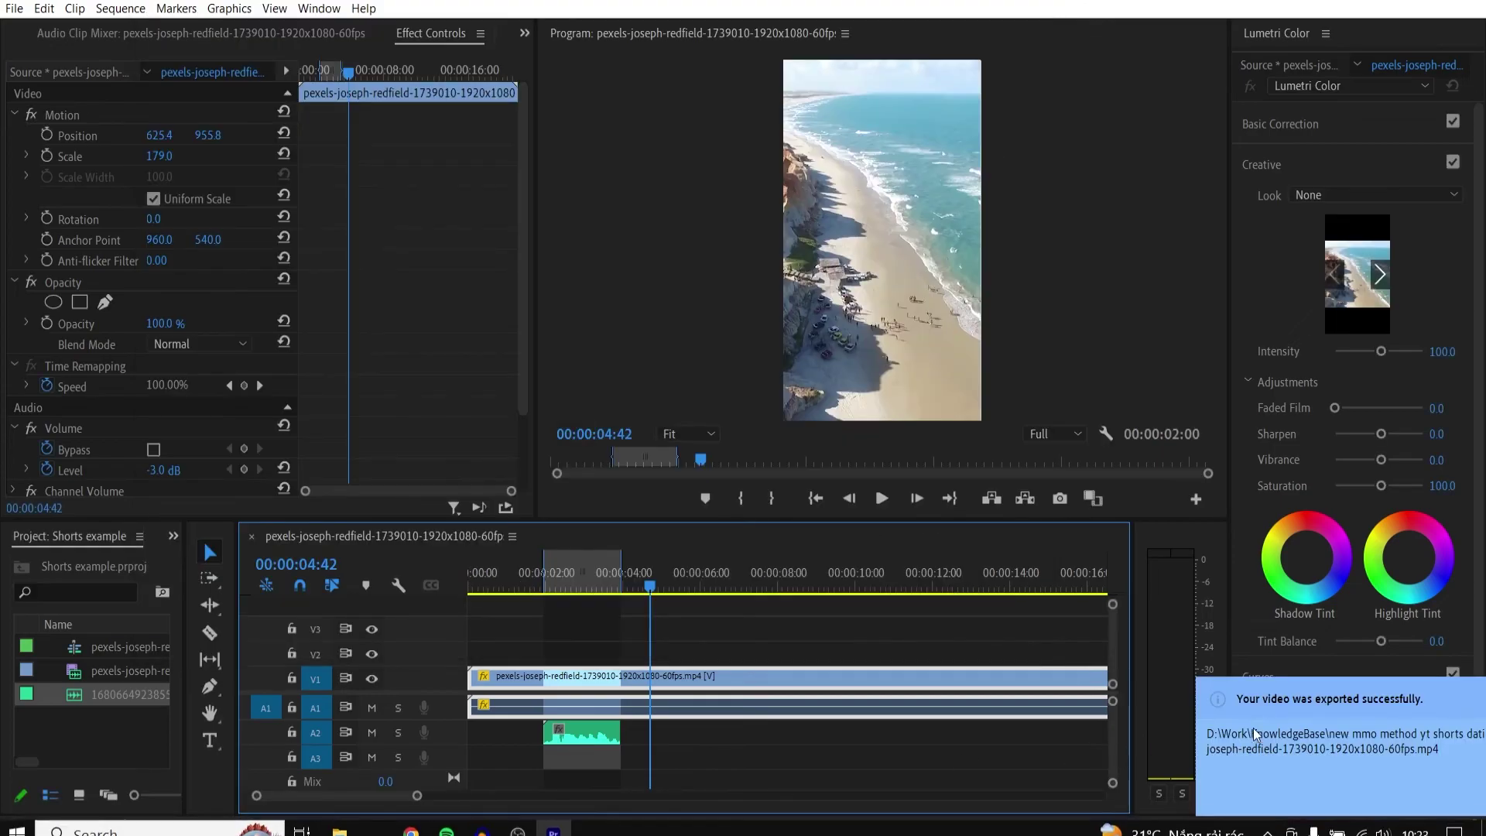
click(339, 821)
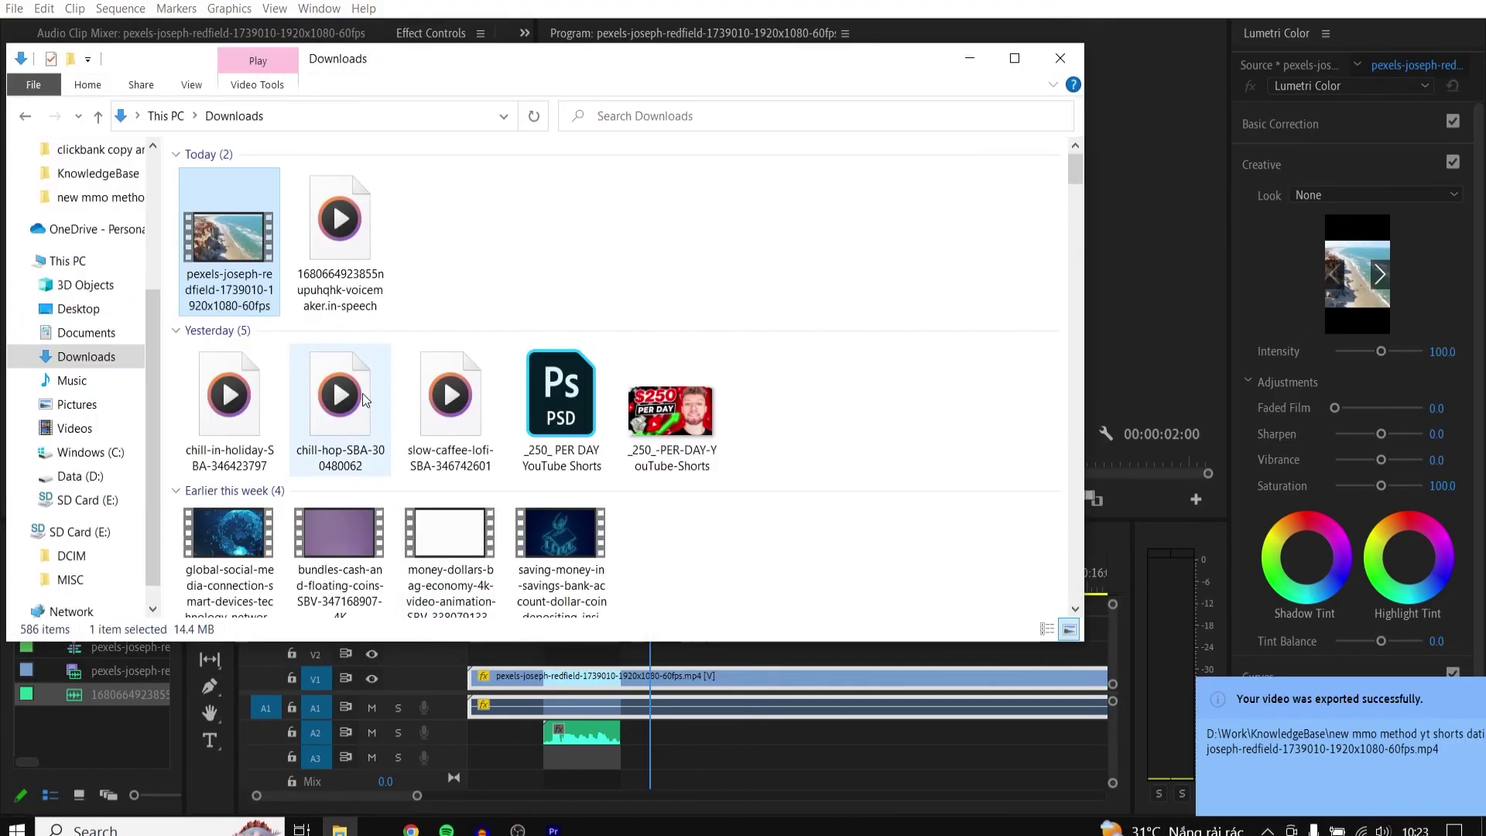
double_click(360, 385)
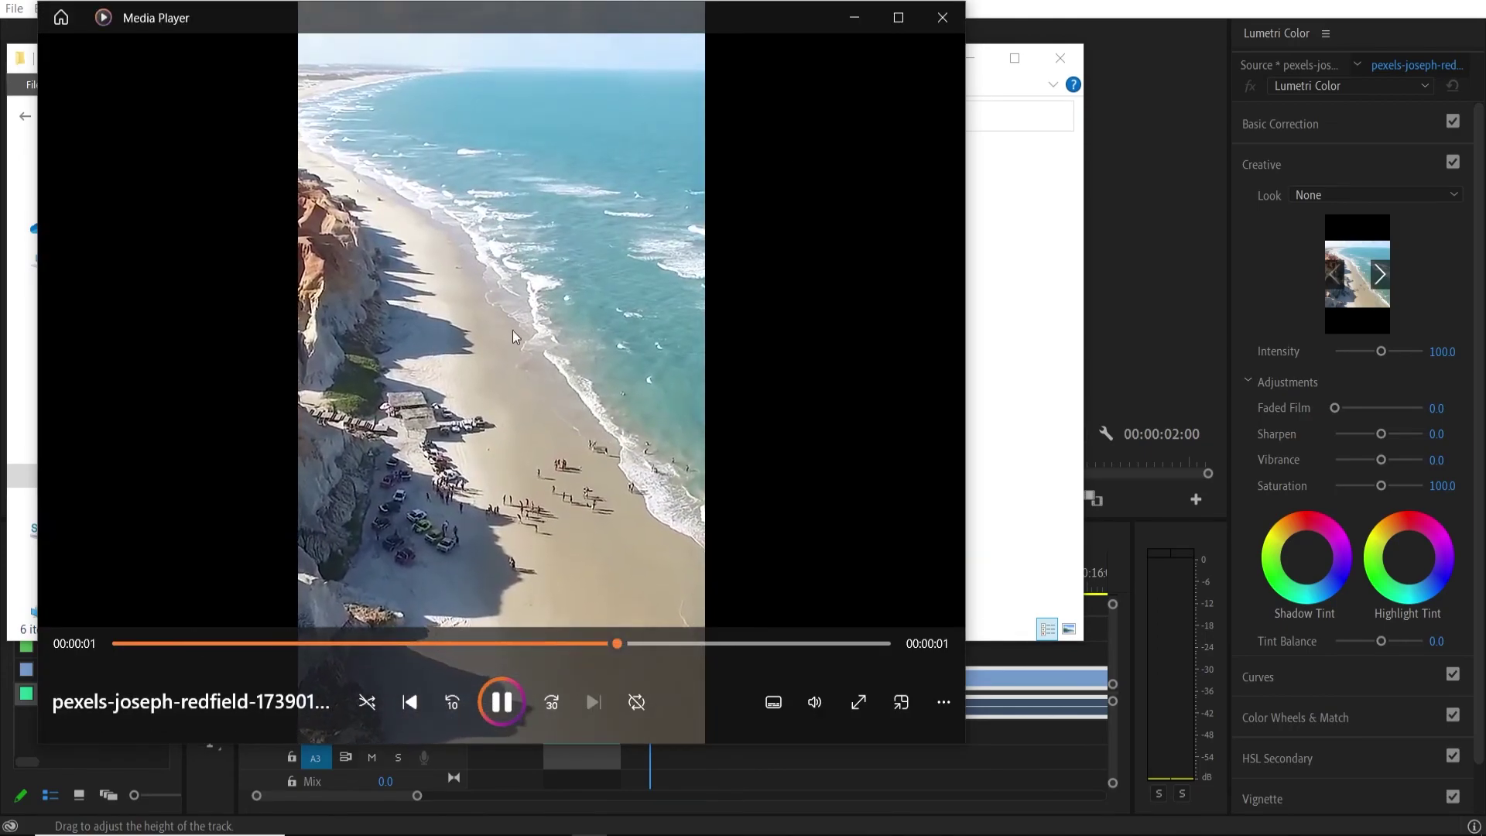
click(942, 17)
click(957, 59)
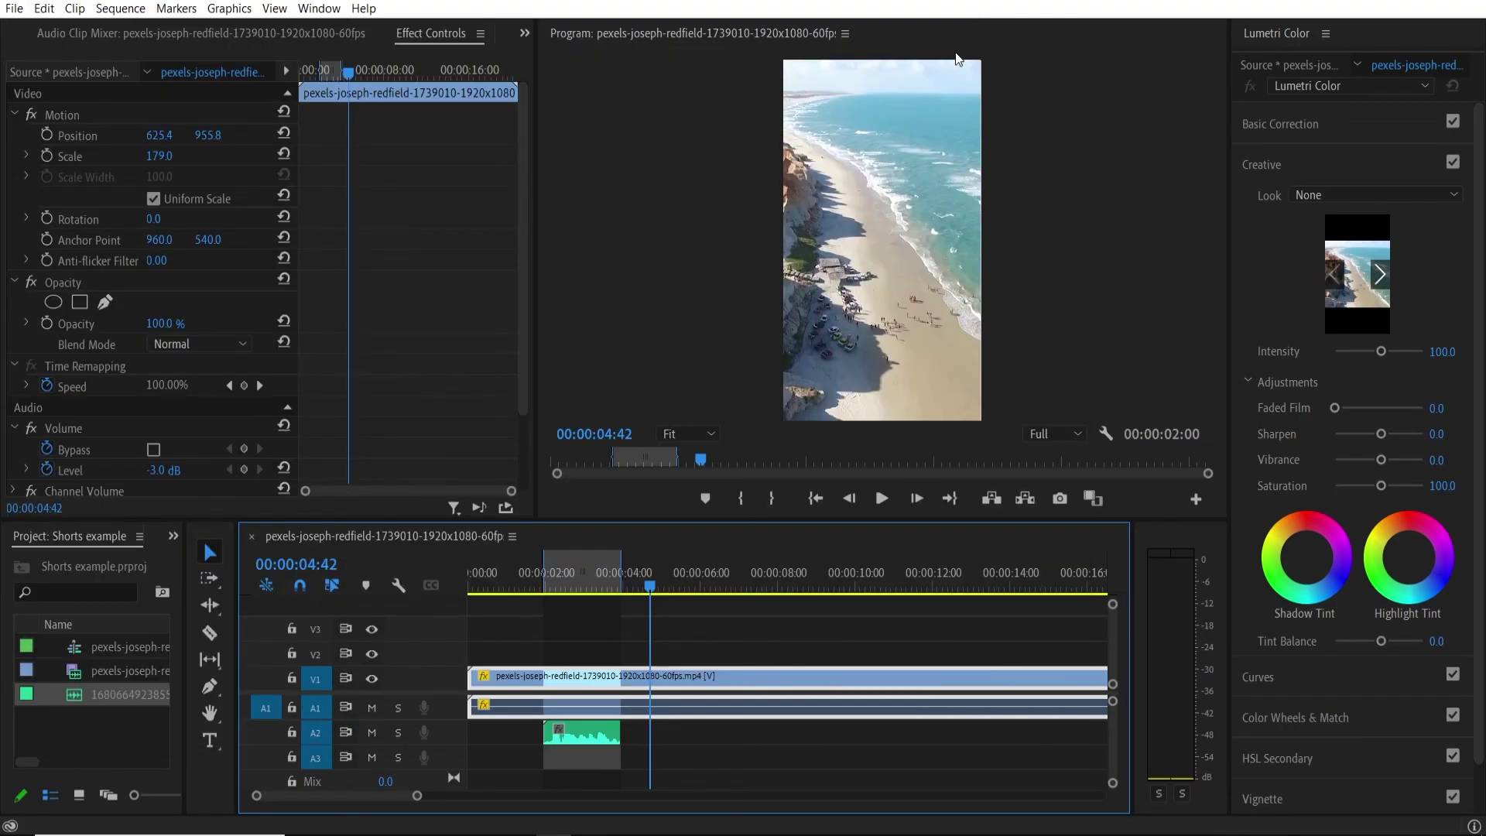